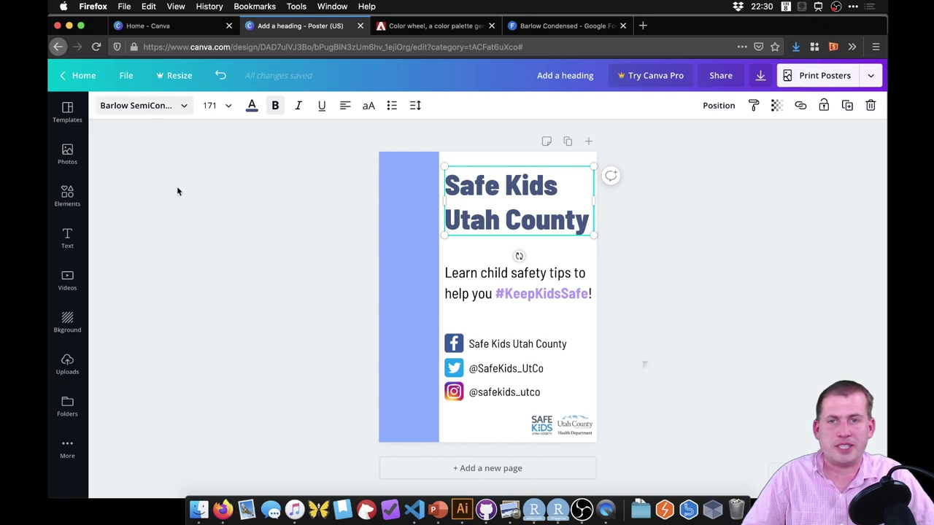
Deselect the heading, switch to Google Fonts, and open the Barlow Semi Condensed family page from the font listing
{"action": "left_click", "coordinate": [696, 384]}
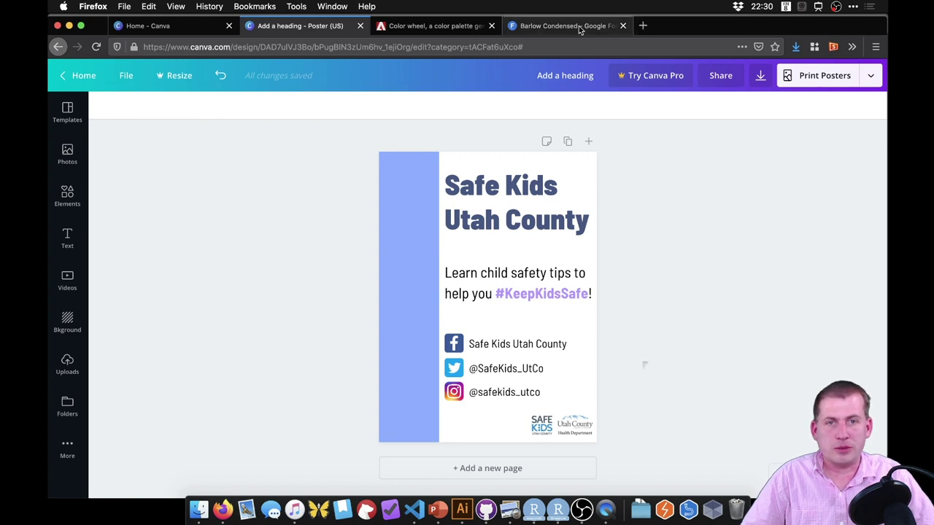
{"action": "left_click", "coordinate": [612, 28]}
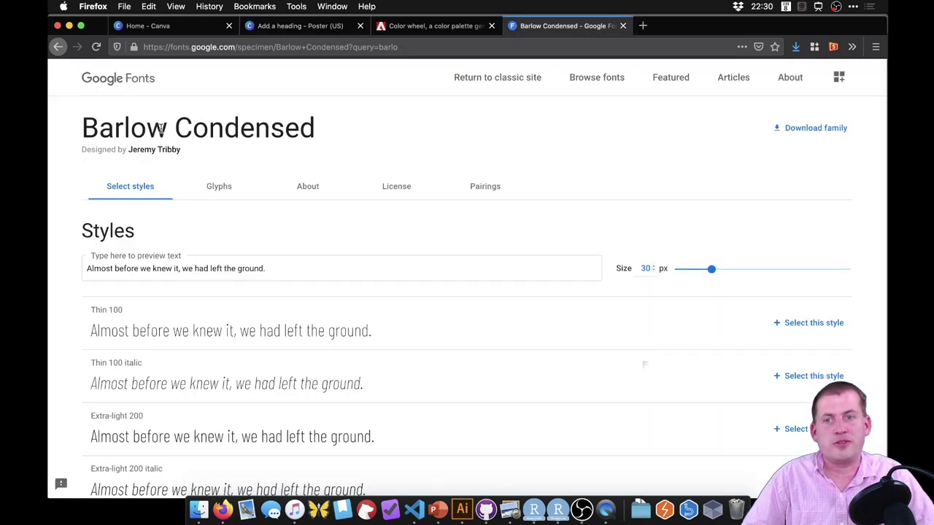
{"action": "left_click", "coordinate": [135, 79]}
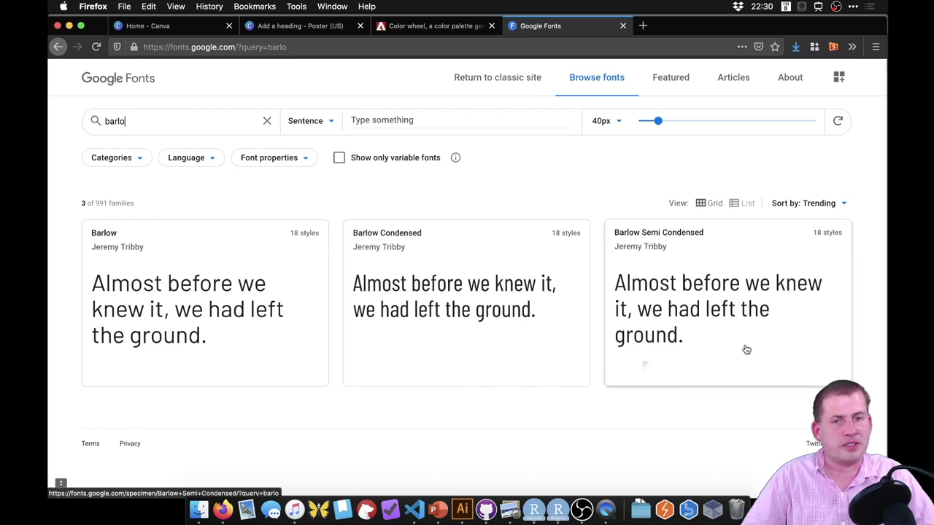
{"action": "left_click", "coordinate": [684, 293]}
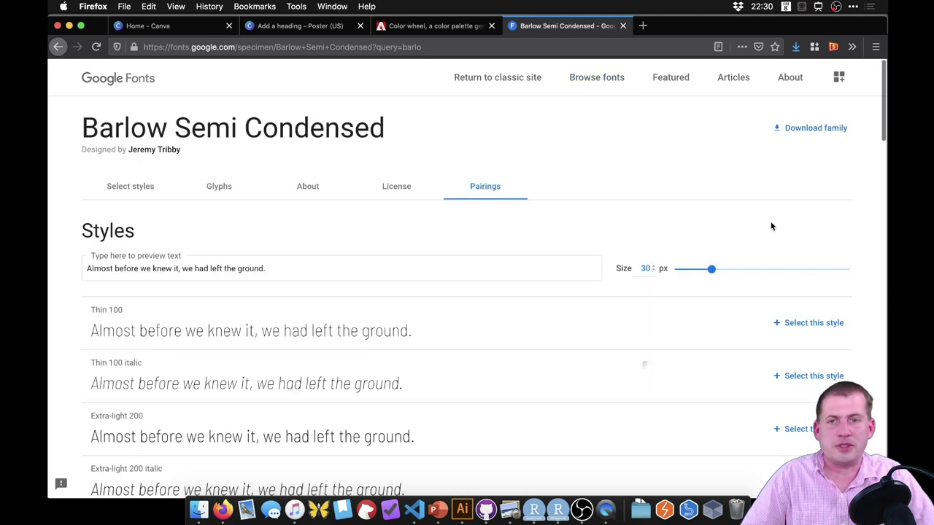
Return to the Canva poster and open the font choices for the "Safe Kids Utah County" heading
{"action": "left_click", "coordinate": [196, 29]}
{"action": "left_click", "coordinate": [256, 29]}
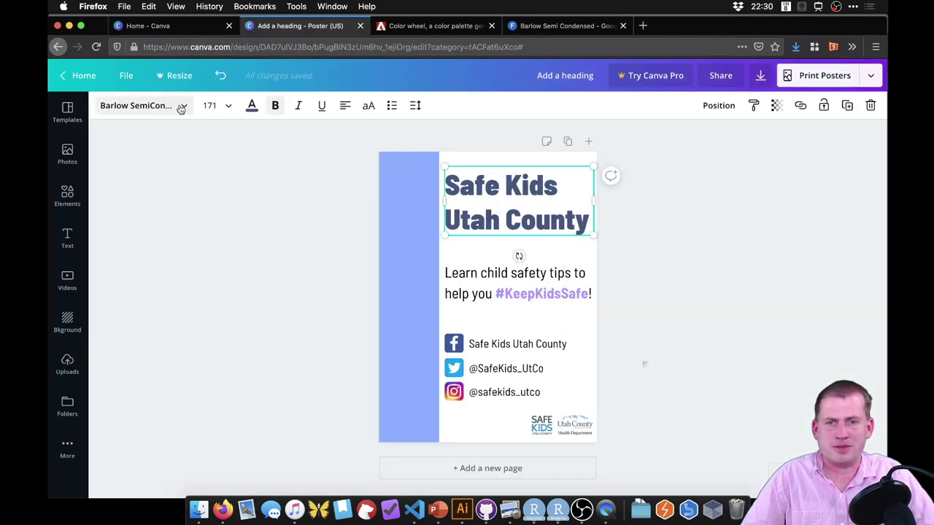
{"action": "left_click", "coordinate": [183, 108]}
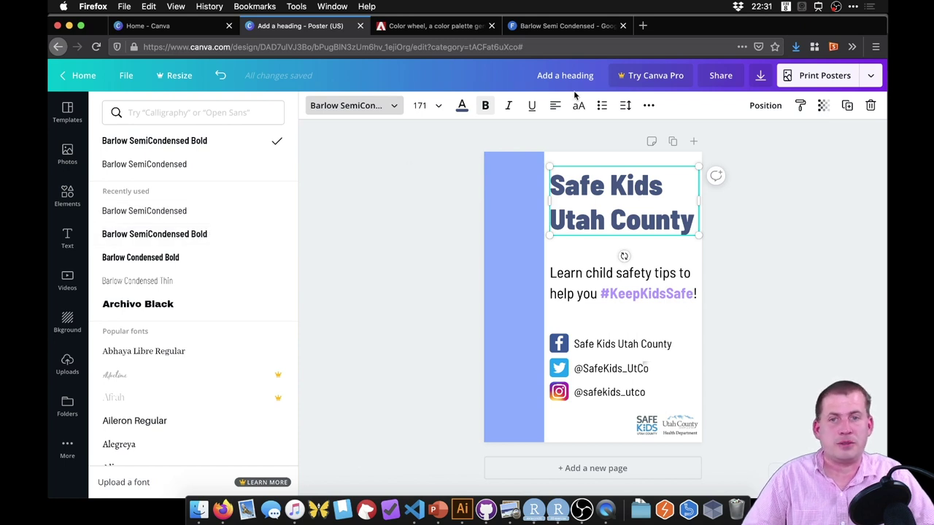
Go back to Google Fonts and examine the available weights and italics of Barlow Semi Condensed
{"action": "left_click", "coordinate": [558, 26]}
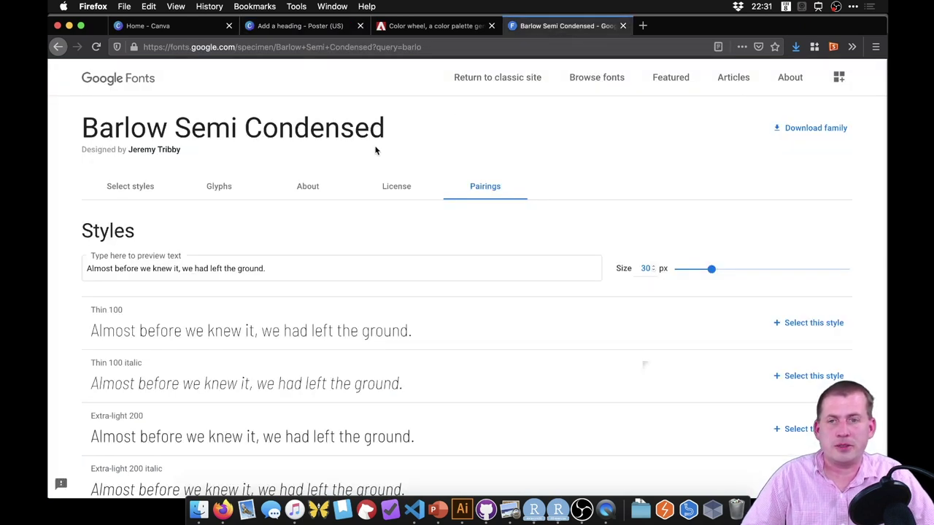
{"action": "scroll", "coordinate": [455, 269], "scroll_direction": "down", "scroll_amount": 1}
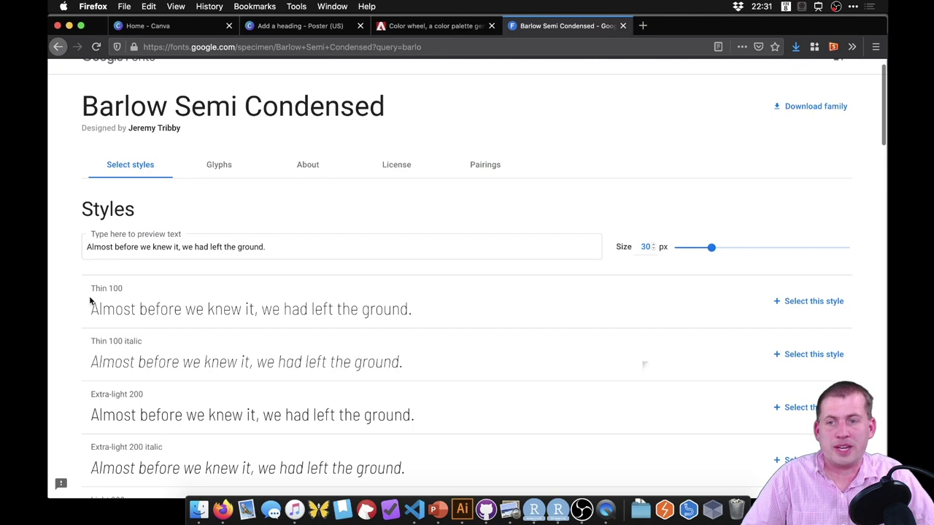
{"action": "scroll", "coordinate": [90, 300], "scroll_direction": "down", "scroll_amount": 6}
{"action": "scroll", "coordinate": [140, 305], "scroll_direction": "down", "scroll_amount": 6}
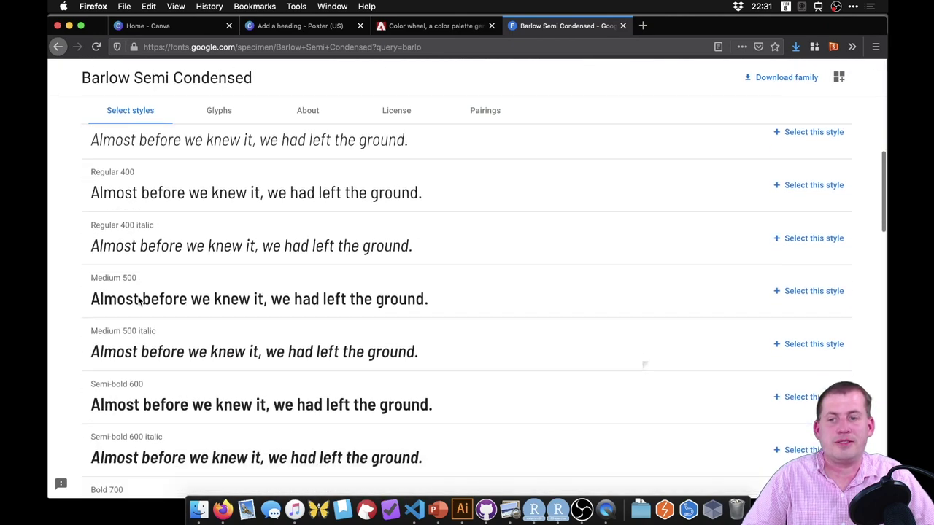
{"action": "scroll", "coordinate": [139, 302], "scroll_direction": "down", "scroll_amount": 6}
{"action": "scroll", "coordinate": [142, 299], "scroll_direction": "down", "scroll_amount": 4}
{"action": "scroll", "coordinate": [206, 307], "scroll_direction": "up", "scroll_amount": 10}
{"action": "scroll", "coordinate": [264, 258], "scroll_direction": "up", "scroll_amount": 8}
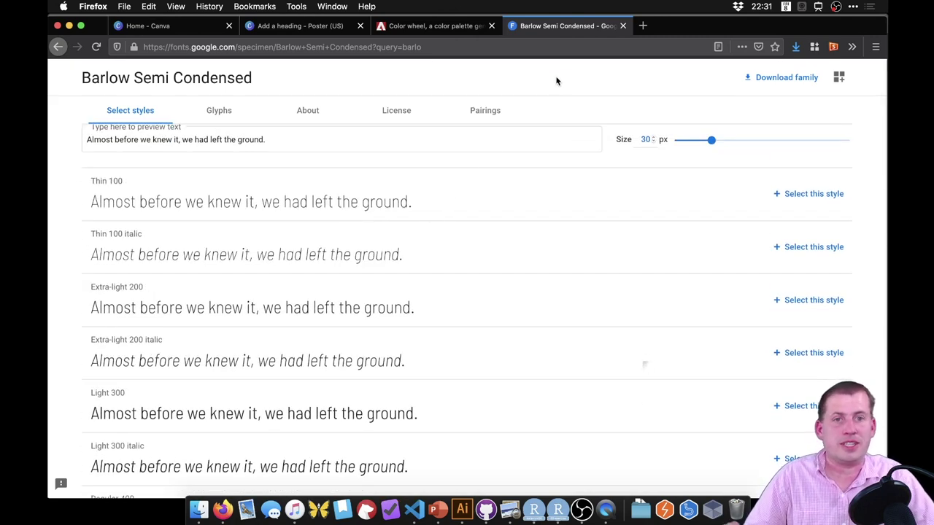
{"action": "scroll", "coordinate": [536, 93], "scroll_direction": "up", "scroll_amount": 4}
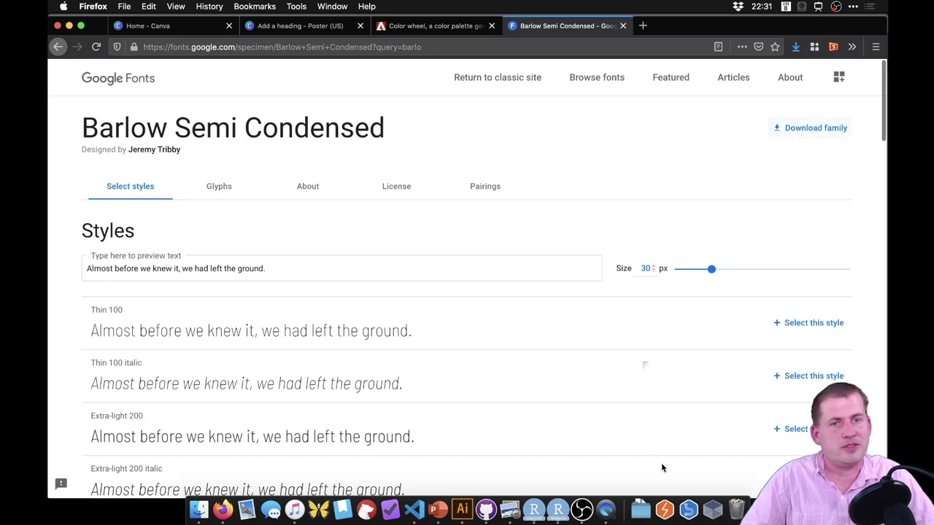
Switch to Finder and open all the .ttf files from the Barlow_Semi_Condensed folder in Downloads in Font Book
{"action": "left_click", "coordinate": [199, 509]}
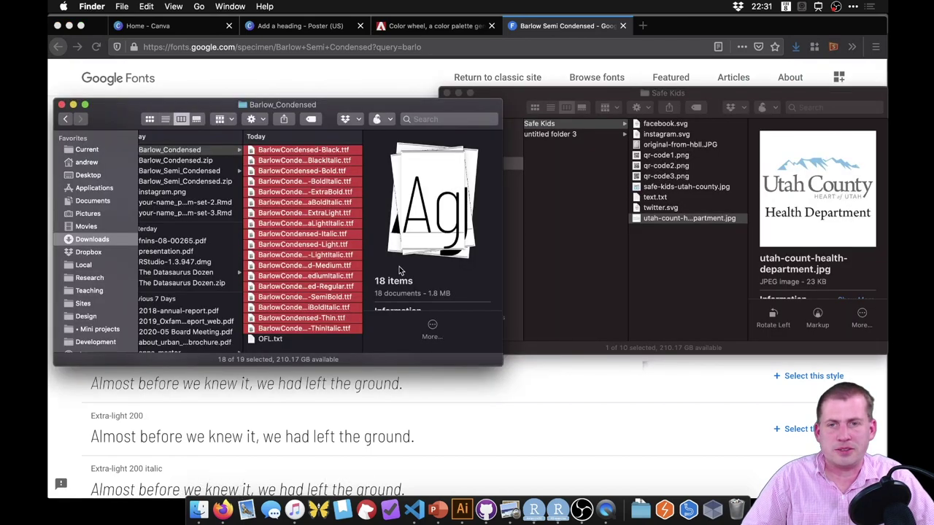
{"action": "left_click", "coordinate": [195, 170]}
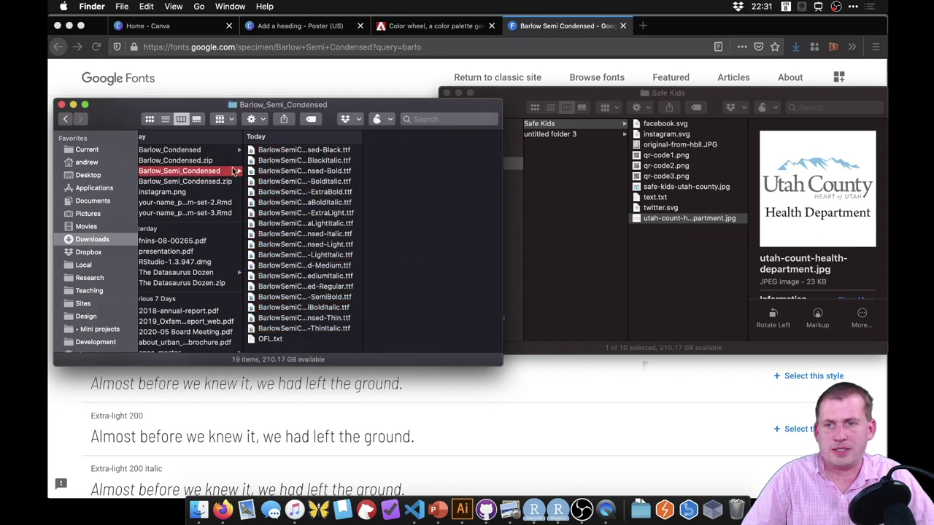
{"action": "left_click", "coordinate": [306, 151]}
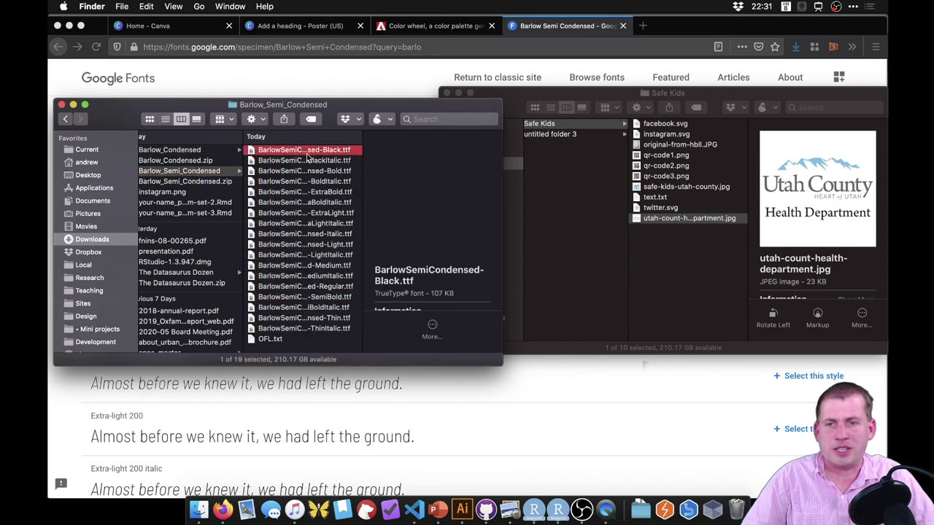
{"action": "left_click", "coordinate": [327, 329], "text": "shift"}
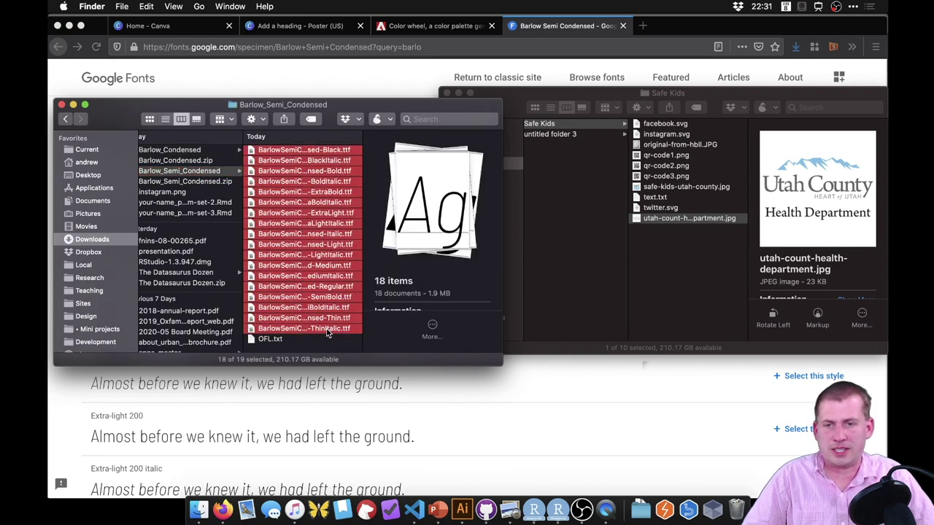
{"action": "double_click", "coordinate": [328, 331]}
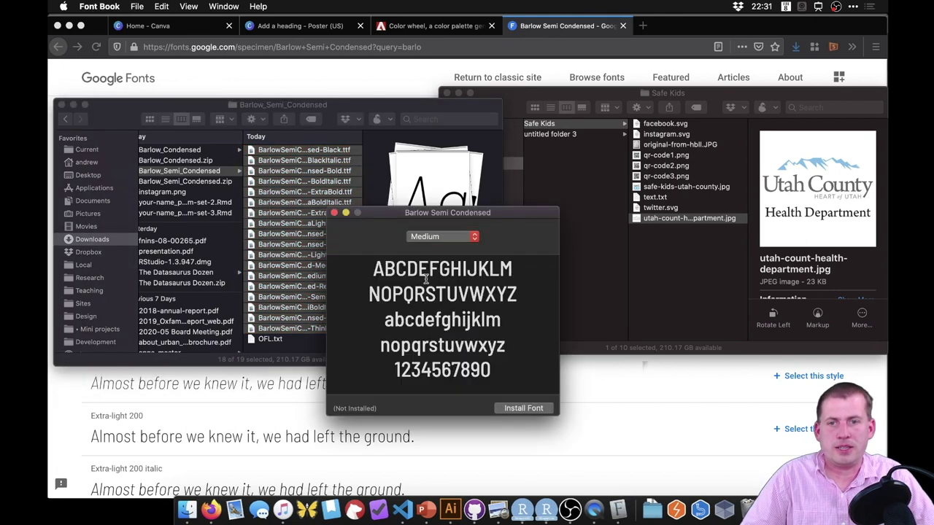
Check the list of Barlow Semi Condensed styles, install the font, and close the Font Book window
{"action": "left_click", "coordinate": [473, 237]}
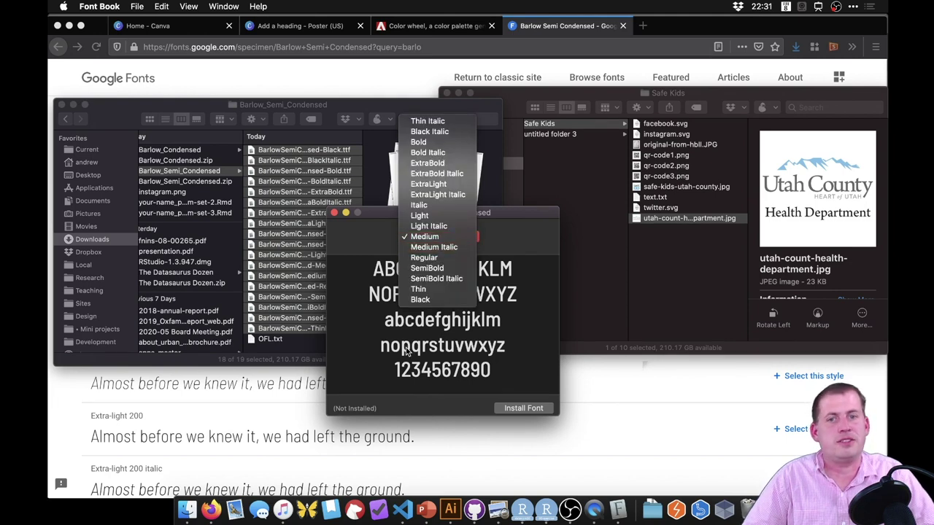
{"action": "left_click", "coordinate": [516, 373]}
{"action": "left_click", "coordinate": [531, 411]}
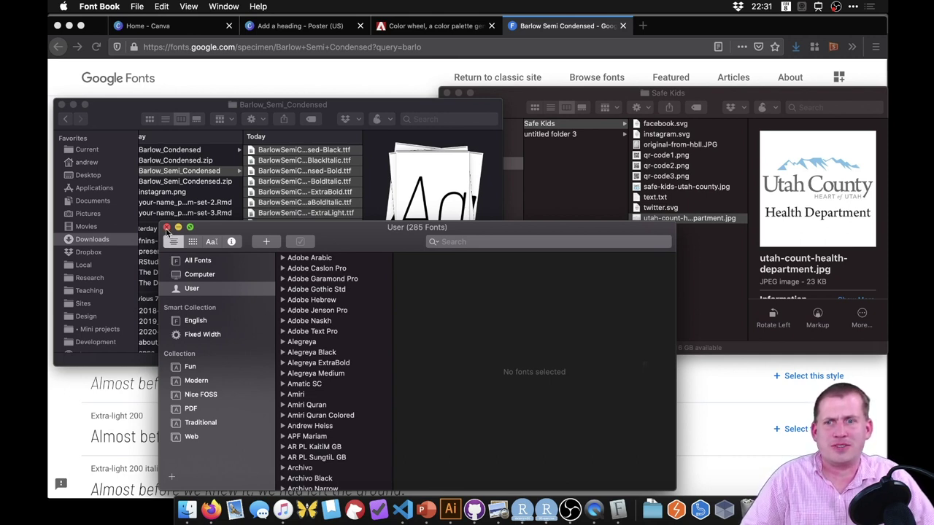
{"action": "left_click", "coordinate": [166, 228]}
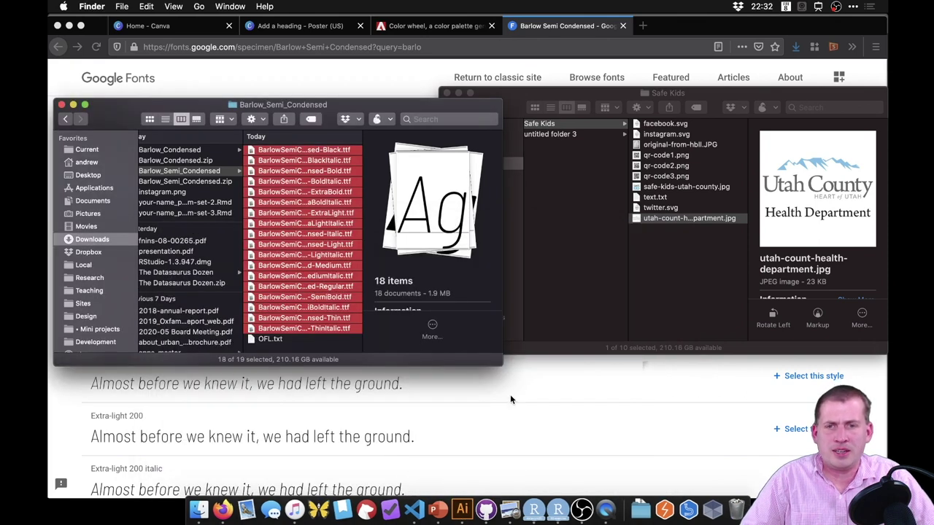
Switch to Illustrator, create a new Letter document of 612 x 792 pt, and clear the Swatches and Character panels away
{"action": "left_click", "coordinate": [465, 515]}
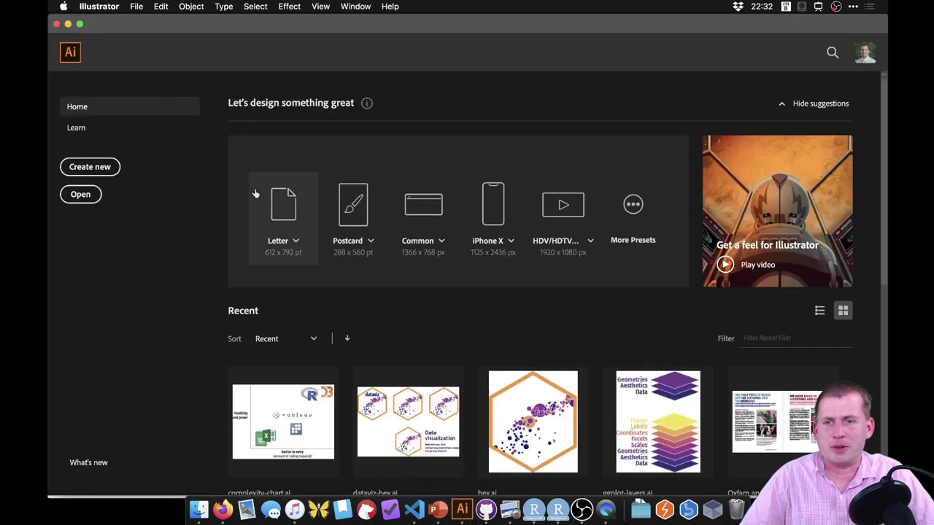
{"action": "left_click", "coordinate": [289, 212]}
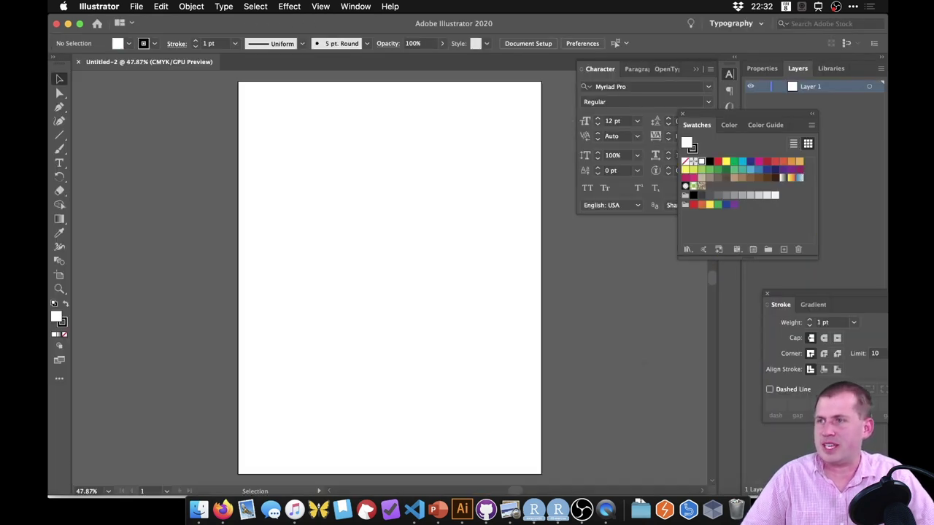
{"action": "left_click", "coordinate": [683, 115]}
{"action": "left_click", "coordinate": [730, 74]}
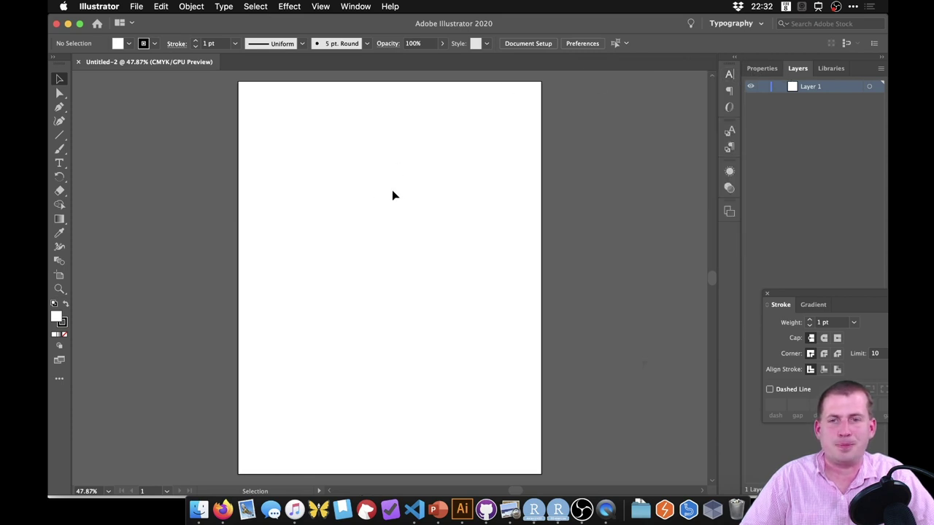
{"action": "scroll", "coordinate": [399, 197], "scroll_direction": "left", "scroll_amount": 3}
{"action": "scroll", "coordinate": [400, 195], "scroll_direction": "right", "scroll_amount": 1}
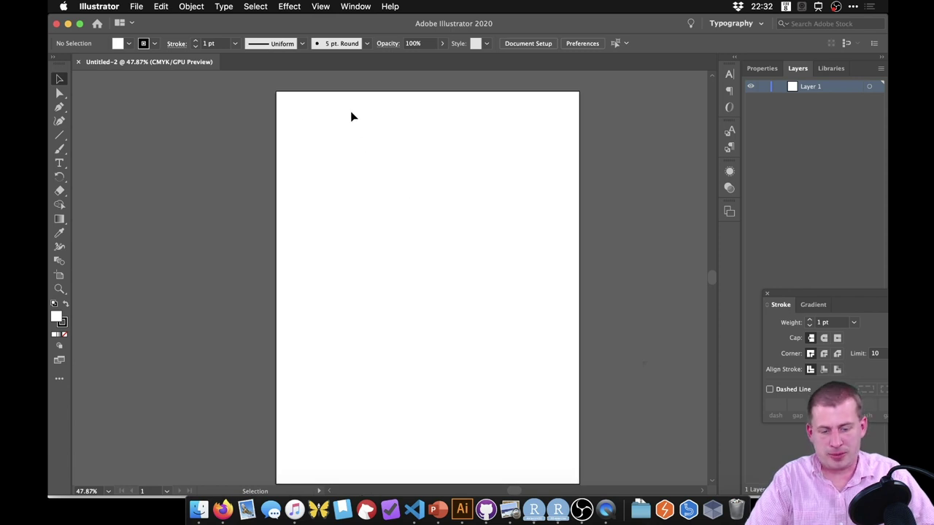
{"action": "scroll", "coordinate": [570, 241], "scroll_direction": "down", "scroll_amount": 1}
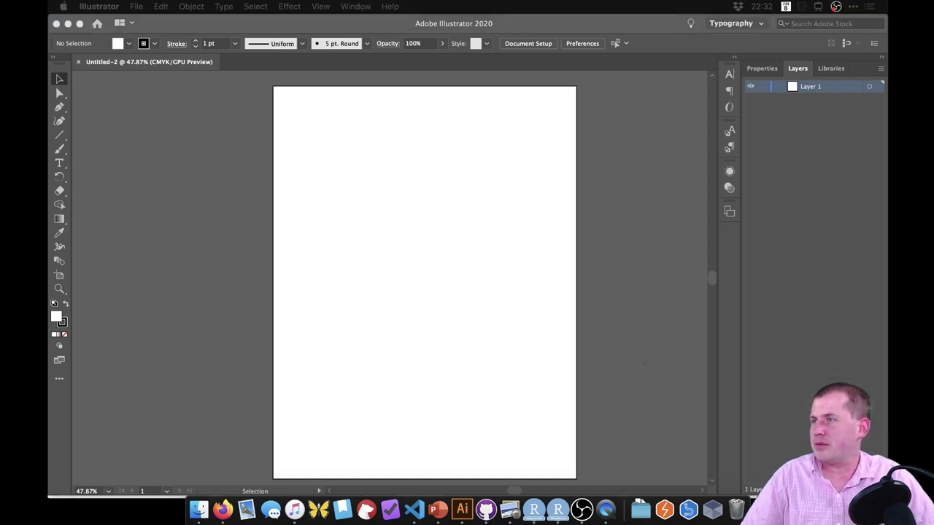
Switch to the Canva poster in Firefox and examine its layout with the font choices closed and nothing selected
{"action": "left_click", "coordinate": [223, 509]}
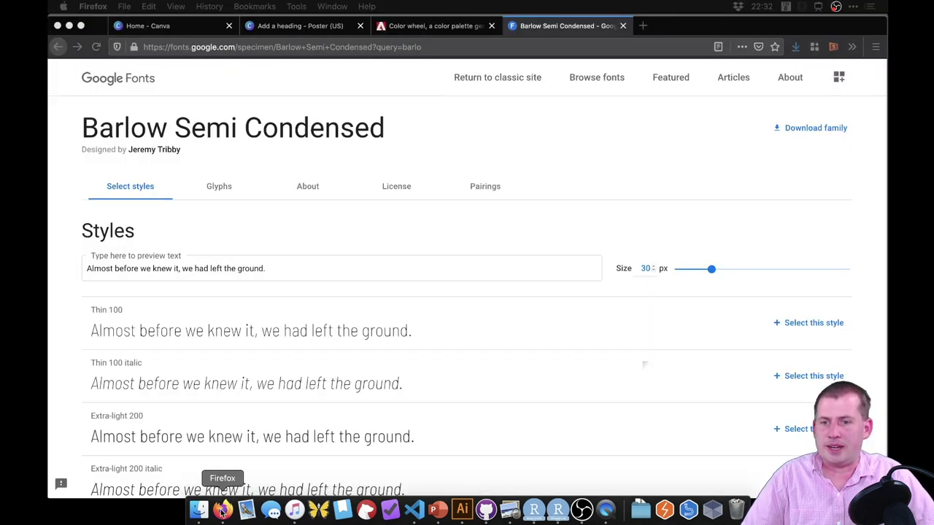
{"action": "left_click", "coordinate": [296, 26]}
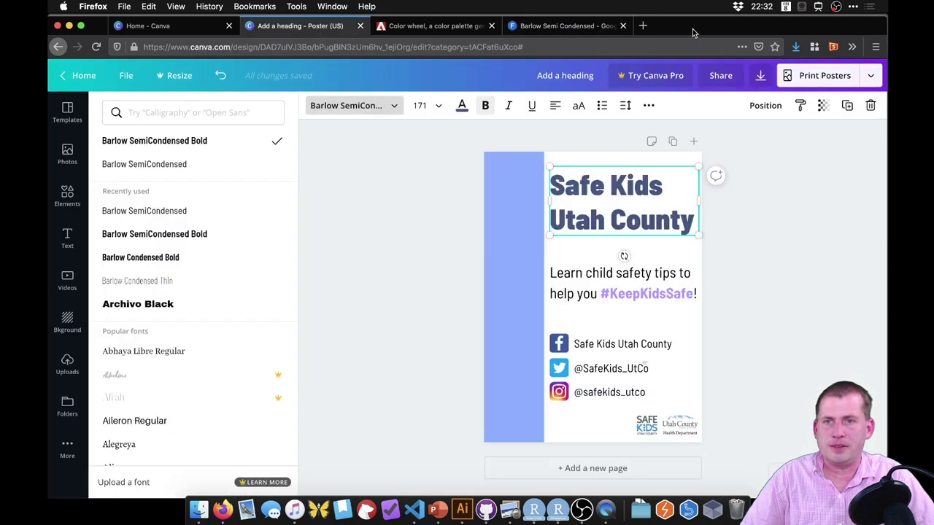
{"action": "left_click", "coordinate": [708, 230]}
{"action": "left_click", "coordinate": [433, 162]}
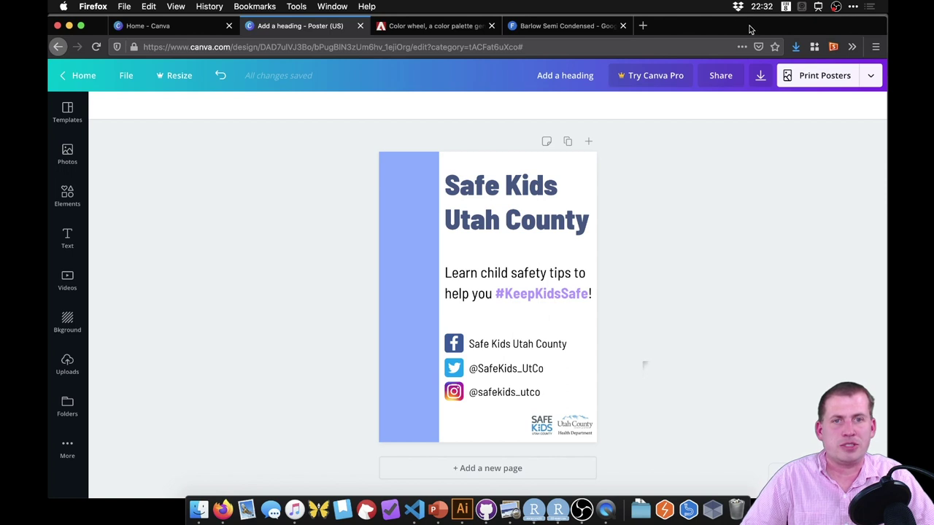
Return to Illustrator and draw a full-height rectangle along the page's left edge, a little over a quarter of the page width
{"action": "key", "text": "ctrl+Right"}
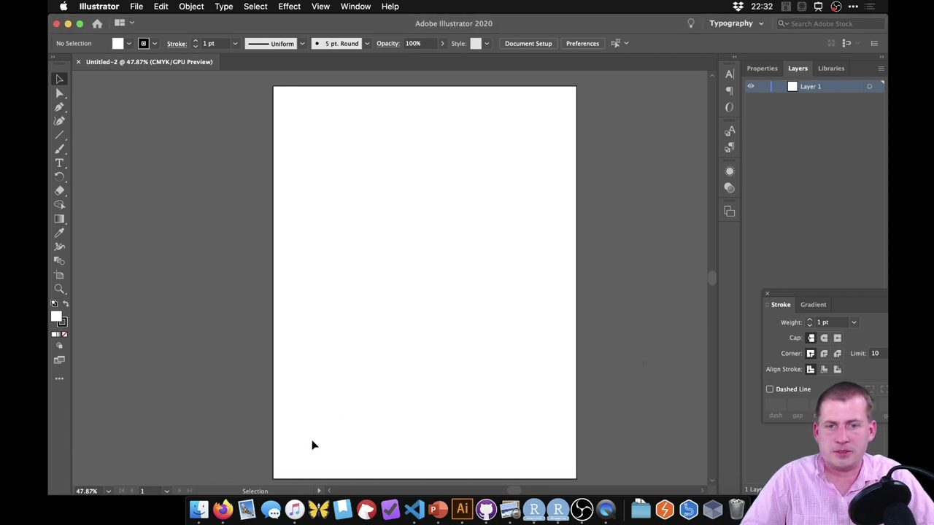
{"action": "left_click", "coordinate": [61, 137]}
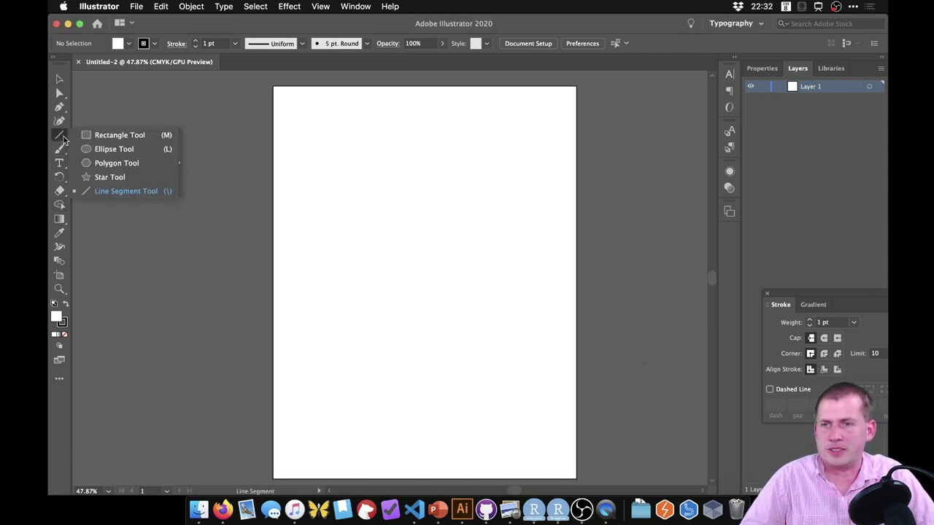
{"action": "left_click", "coordinate": [110, 135]}
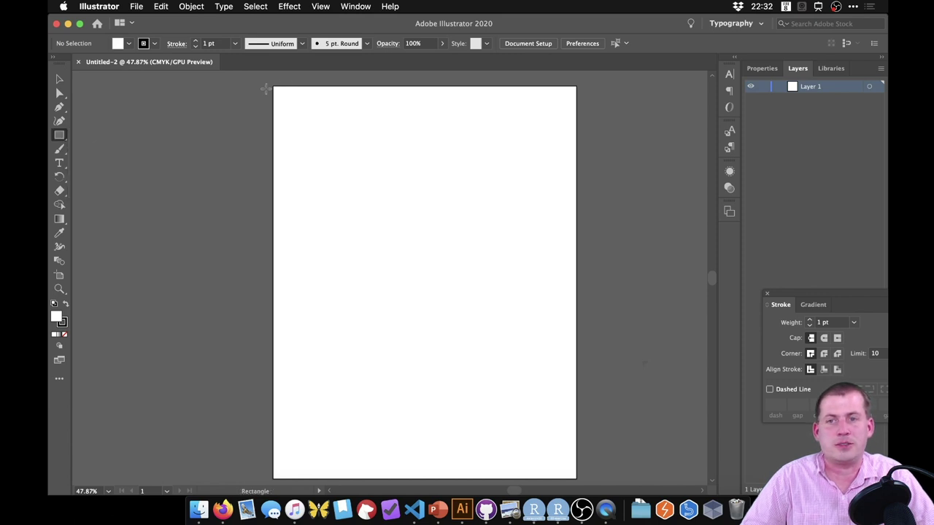
{"action": "left_click_drag", "start_coordinate": [273, 86], "coordinate": [359, 479]}
{"action": "scroll", "coordinate": [344, 150], "scroll_direction": "left", "scroll_amount": 1}
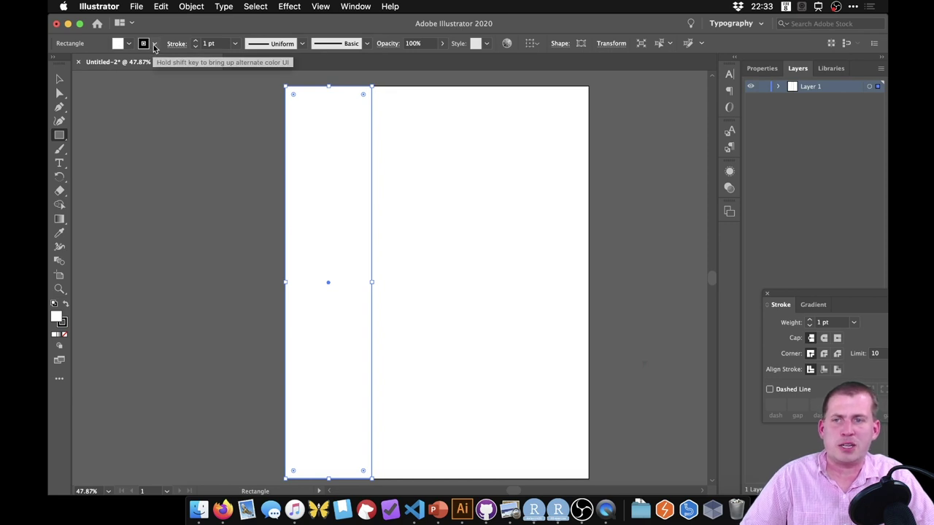
Try a thicker stroke on the tall rectangle
{"action": "left_click", "coordinate": [196, 42]}
{"action": "left_click", "coordinate": [195, 42]}
{"action": "left_click", "coordinate": [195, 41]}
{"action": "left_click", "coordinate": [195, 42]}
{"action": "left_click", "coordinate": [195, 42]}
{"action": "left_click", "coordinate": [195, 42]}
{"action": "left_click", "coordinate": [195, 42]}
Remove the tall rectangle's stroke completely and fill the shape with a red swatch
{"action": "left_click", "coordinate": [196, 47]}
{"action": "left_click", "coordinate": [195, 46]}
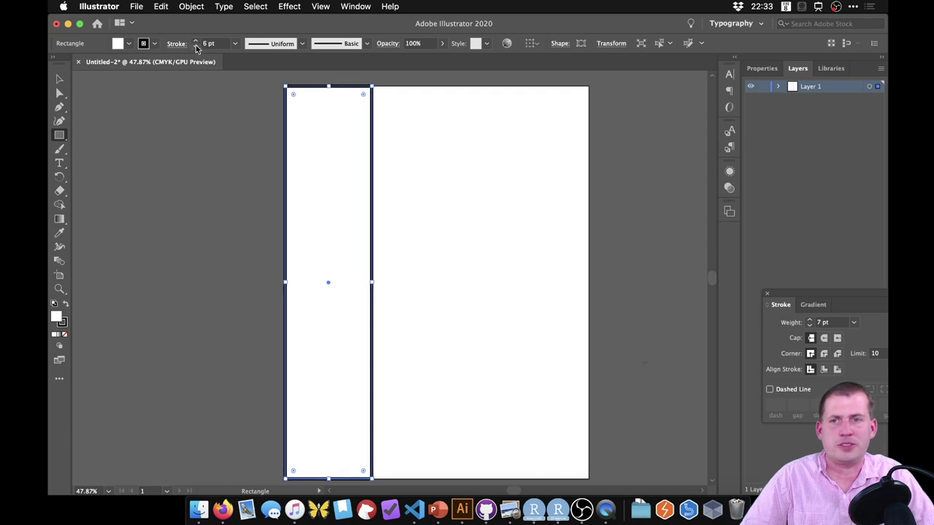
{"action": "left_click", "coordinate": [195, 46]}
{"action": "left_click", "coordinate": [196, 47]}
{"action": "left_click", "coordinate": [195, 46]}
{"action": "left_click", "coordinate": [196, 47]}
{"action": "left_click", "coordinate": [195, 47]}
{"action": "left_click", "coordinate": [195, 47]}
{"action": "left_click", "coordinate": [196, 47]}
{"action": "left_click", "coordinate": [196, 47]}
{"action": "left_click", "coordinate": [196, 47]}
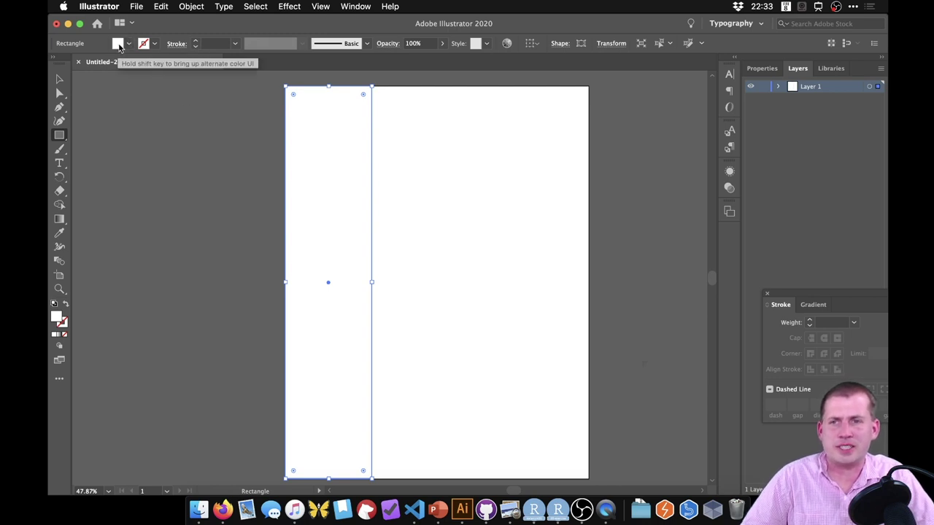
{"action": "left_click", "coordinate": [119, 46]}
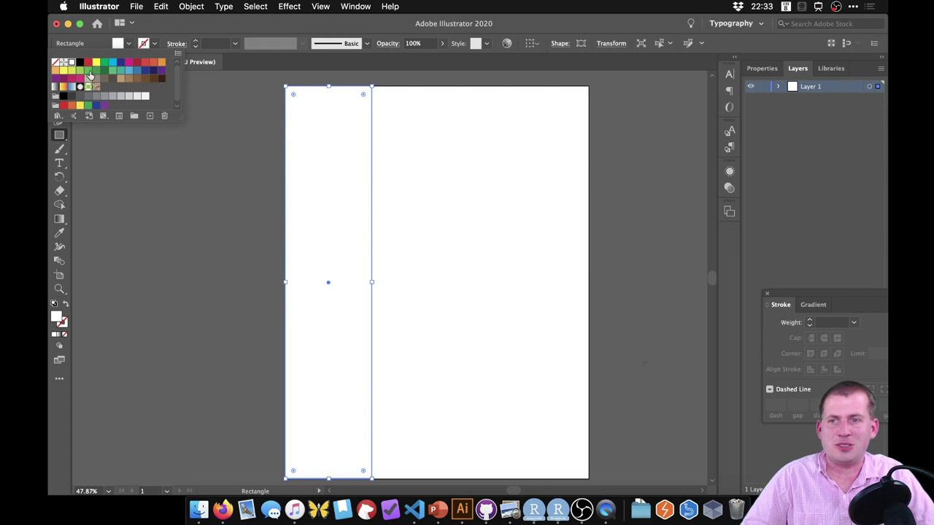
{"action": "left_click", "coordinate": [149, 66]}
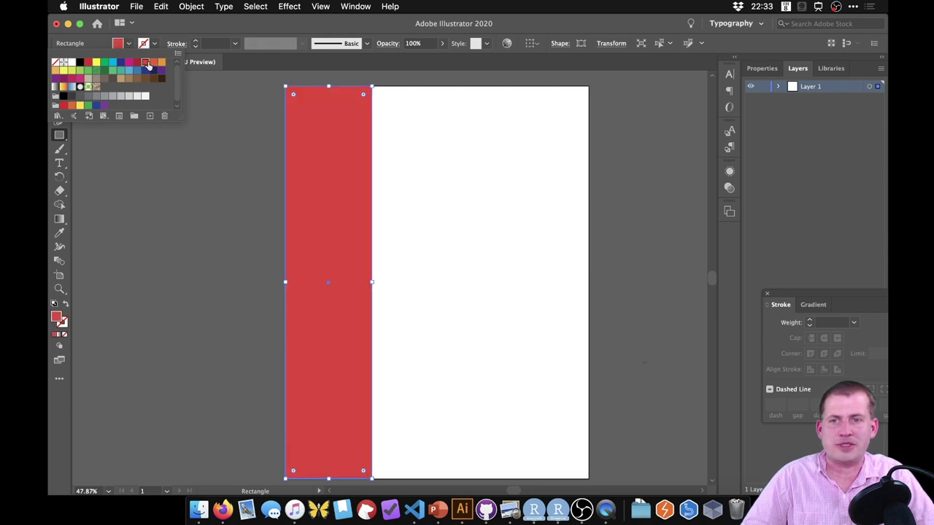
Close the stray Rectangle size dialog and leave the red side bar deselected
{"action": "left_click", "coordinate": [222, 189]}
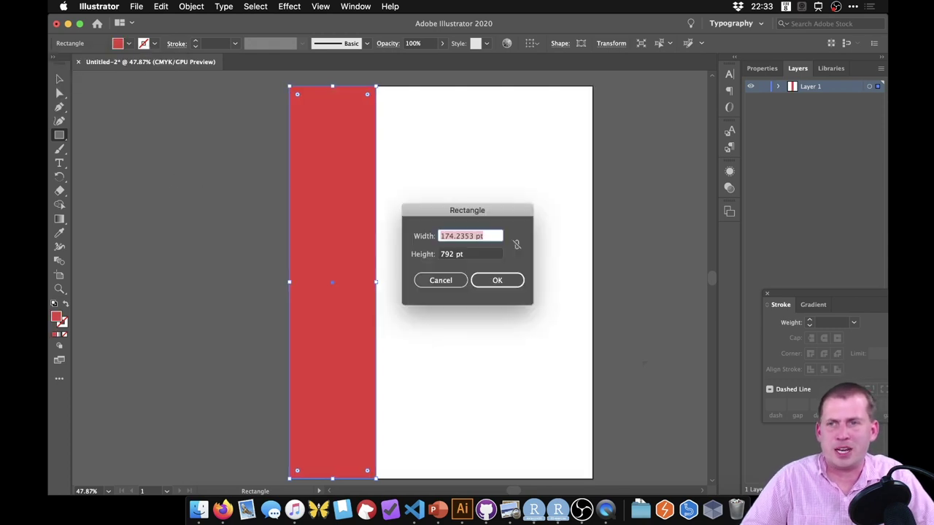
{"action": "left_click", "coordinate": [487, 280]}
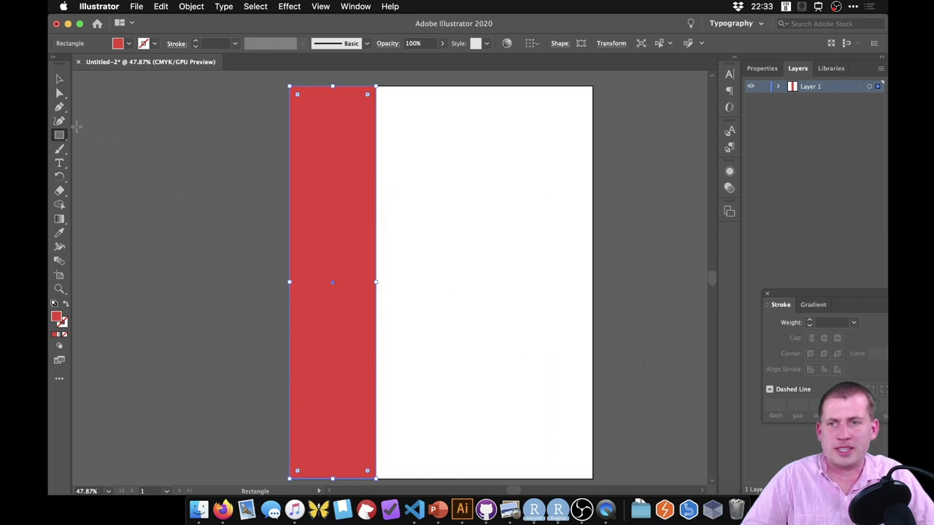
{"action": "left_click", "coordinate": [61, 79]}
{"action": "left_click", "coordinate": [216, 173]}
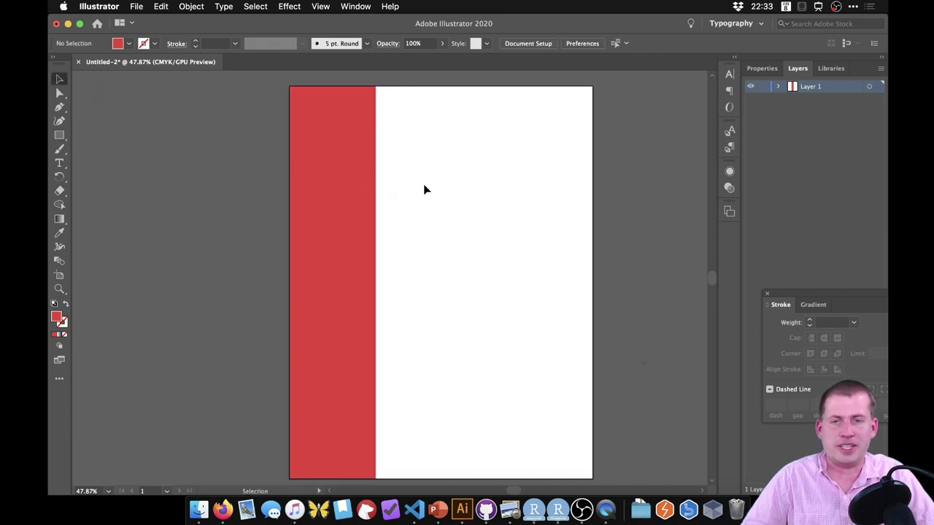
Switch to Finder, close the Barlow_Semi_Condensed window, and place safe-kids-utah-county.jpg from the Safe Kids folder onto the poster
{"action": "left_click", "coordinate": [199, 511]}
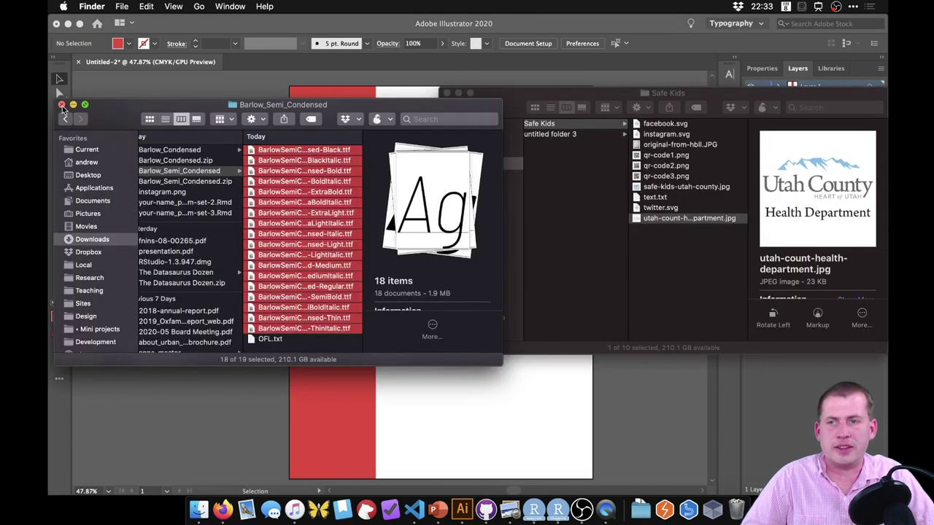
{"action": "left_click", "coordinate": [62, 106]}
{"action": "left_click_drag", "start_coordinate": [764, 93], "coordinate": [742, 56]}
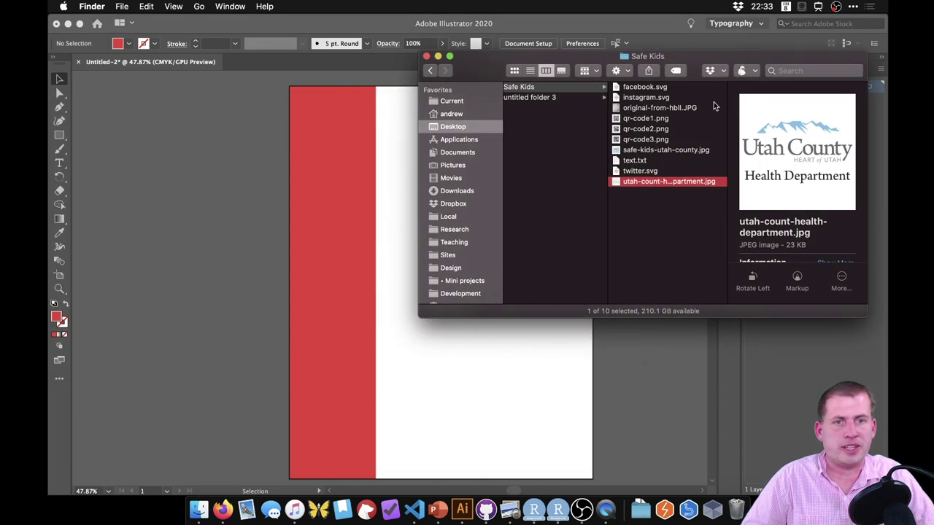
{"action": "left_click", "coordinate": [656, 217]}
{"action": "left_click", "coordinate": [690, 151]}
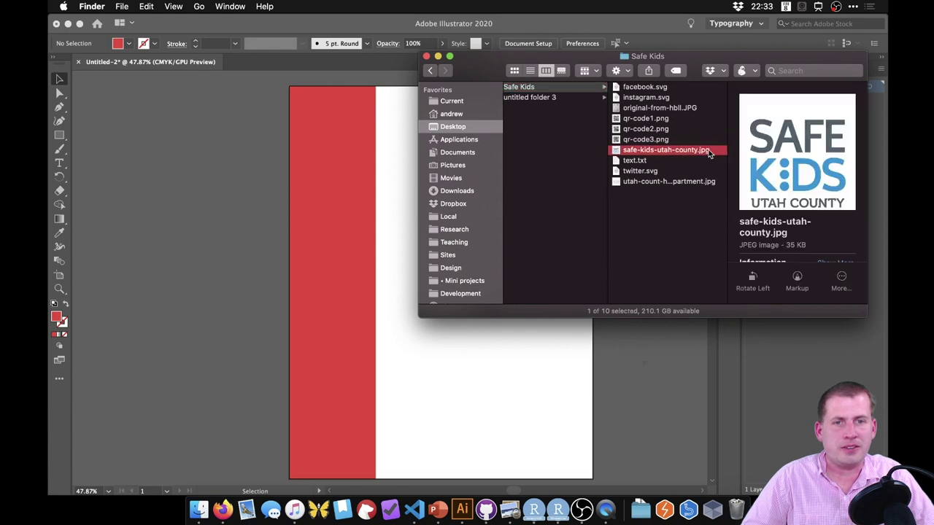
{"action": "left_click_drag", "start_coordinate": [695, 149], "coordinate": [557, 389]}
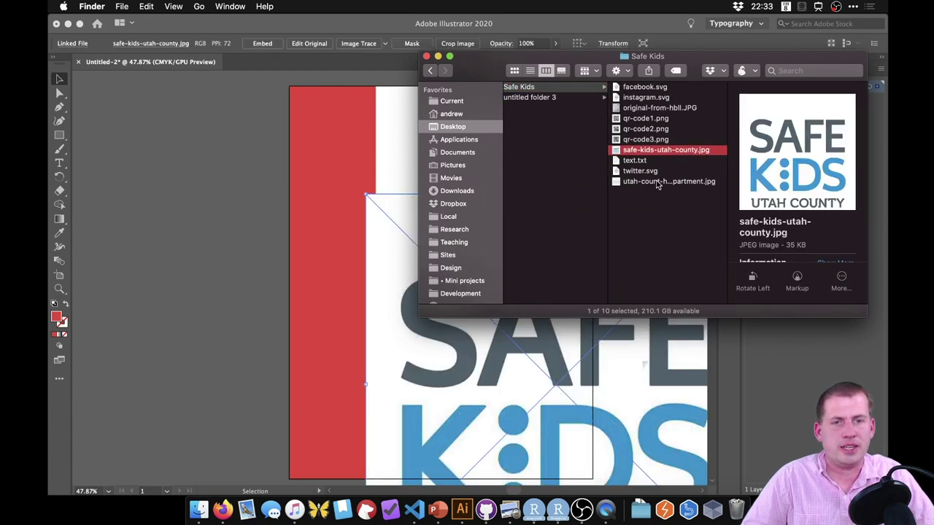
Place utah-count-health-department.jpg from the Safe Kids folder onto the poster and move it down until the whole logo shows
{"action": "left_click", "coordinate": [667, 181]}
{"action": "left_click_drag", "start_coordinate": [474, 242], "coordinate": [347, 188]}
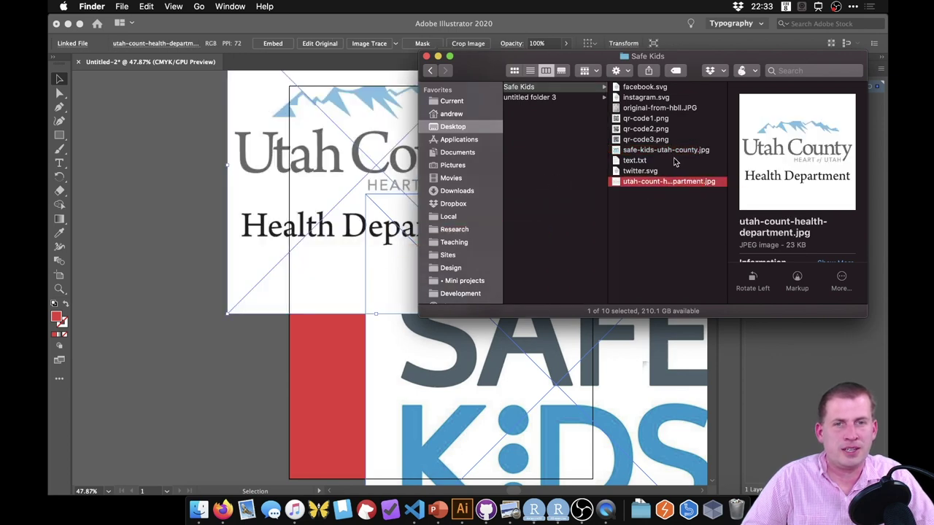
{"action": "left_click", "coordinate": [161, 154]}
{"action": "left_click_drag", "start_coordinate": [457, 133], "coordinate": [496, 155]}
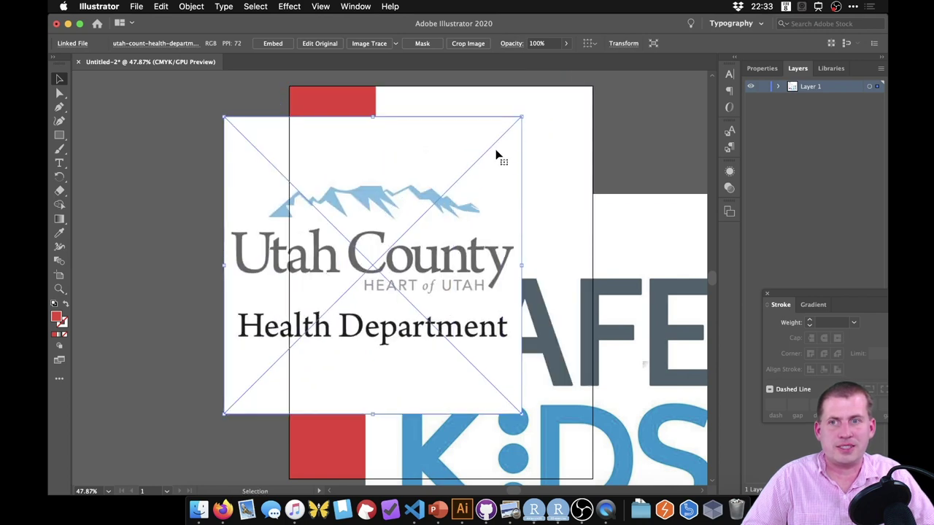
{"action": "left_click_drag", "start_coordinate": [521, 117], "coordinate": [565, 293]}
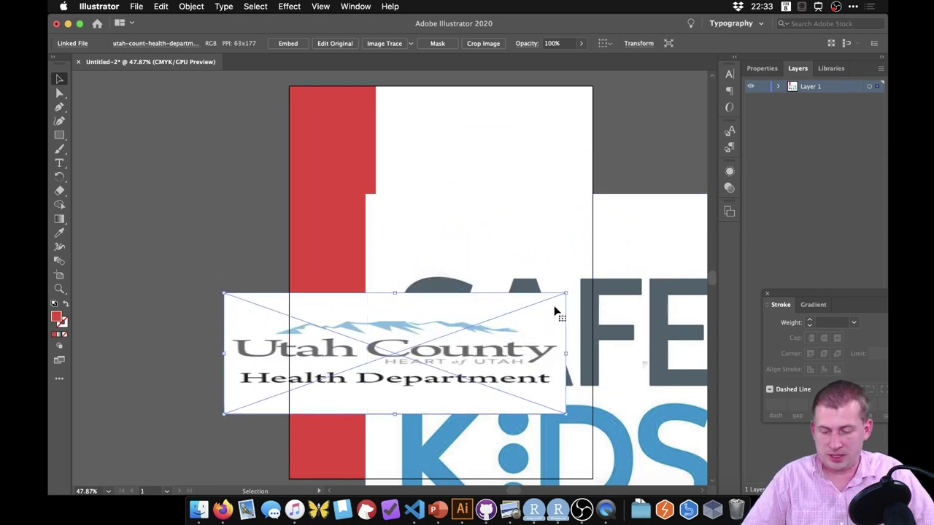
{"action": "key", "text": "a"}
{"action": "key", "text": "super+z"}
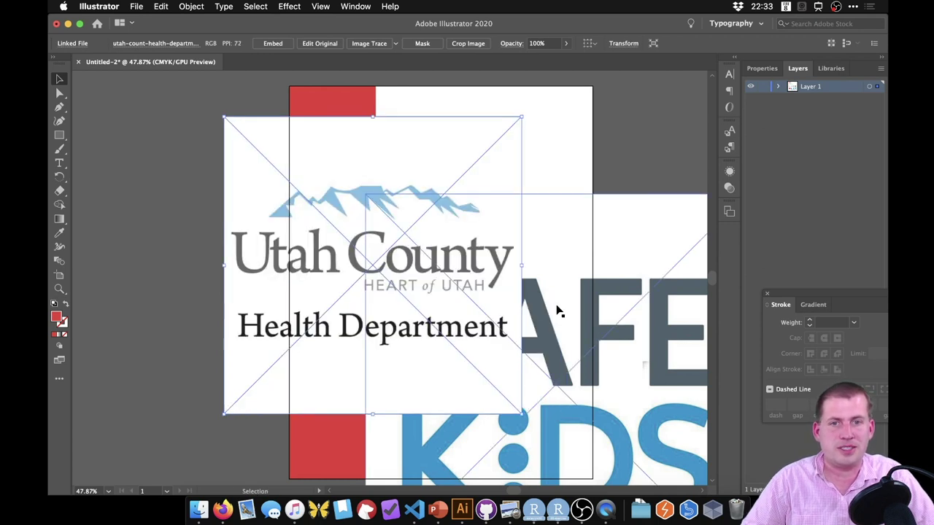
Scale both logos down proportionally, parking the Health Department logo outside the page's upper right and the Safe Kids logo over its right edge
{"action": "left_click_drag", "start_coordinate": [522, 117], "coordinate": [350, 227]}
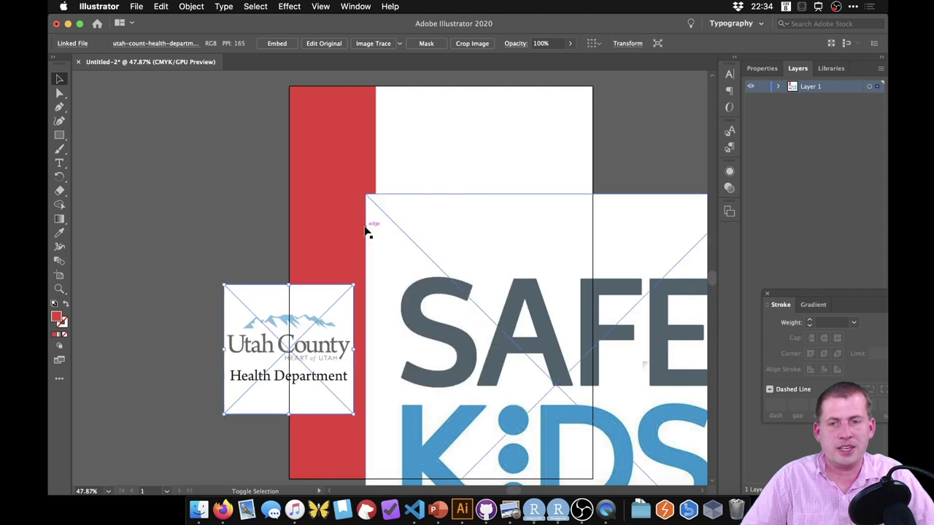
{"action": "left_click_drag", "start_coordinate": [354, 286], "coordinate": [633, 167]}
{"action": "left_click", "coordinate": [634, 243]}
{"action": "left_click_drag", "start_coordinate": [634, 244], "coordinate": [432, 156]}
{"action": "left_click_drag", "start_coordinate": [542, 106], "coordinate": [415, 232]}
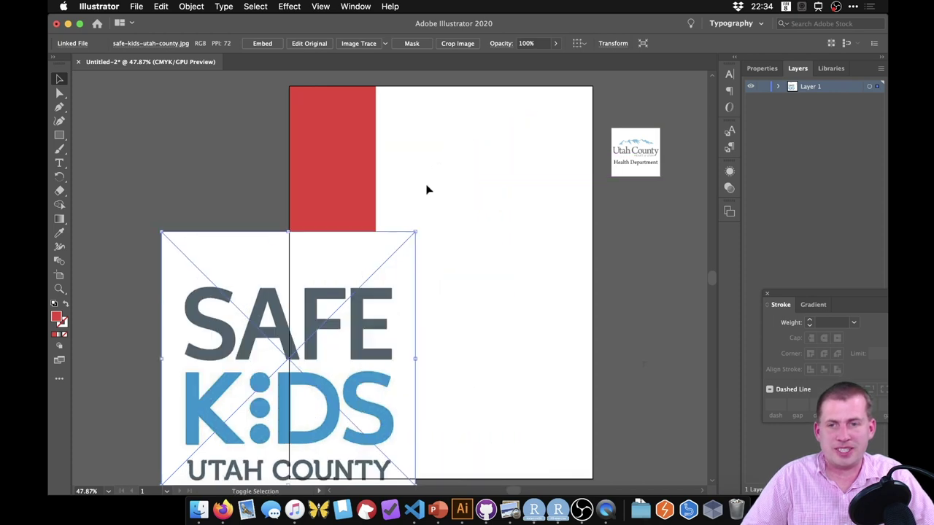
{"action": "left_click_drag", "start_coordinate": [369, 321], "coordinate": [603, 272]}
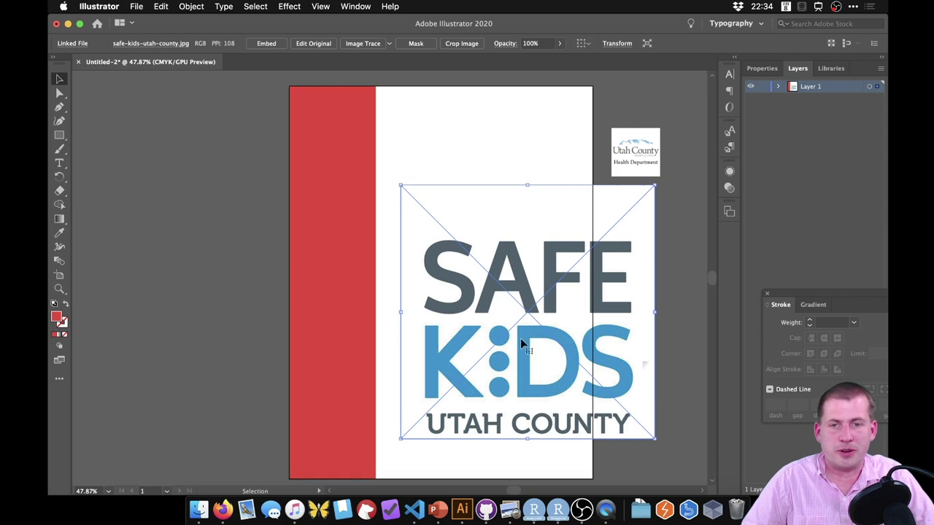
{"action": "left_click", "coordinate": [152, 216]}
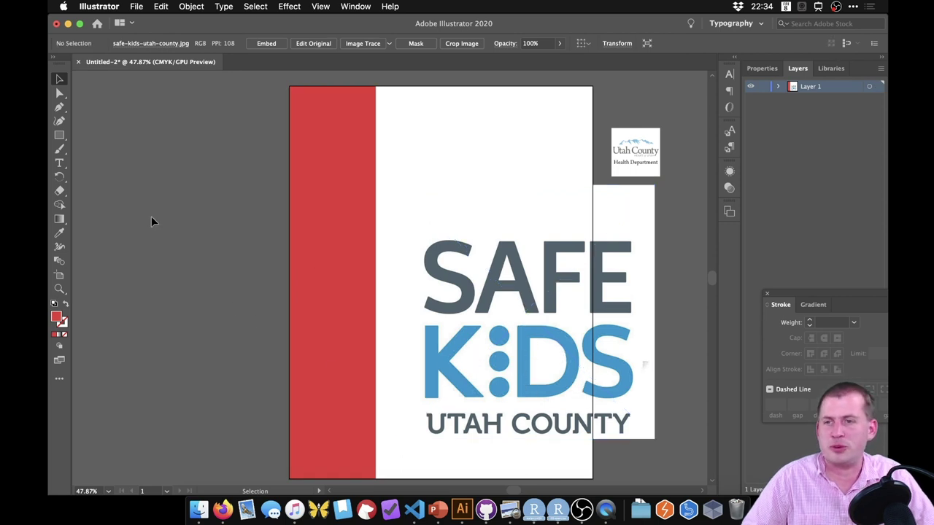
Sample the blue of the KIDS lettering with the Eyedropper and copy its hex code, 1094d2
{"action": "left_click", "coordinate": [59, 235]}
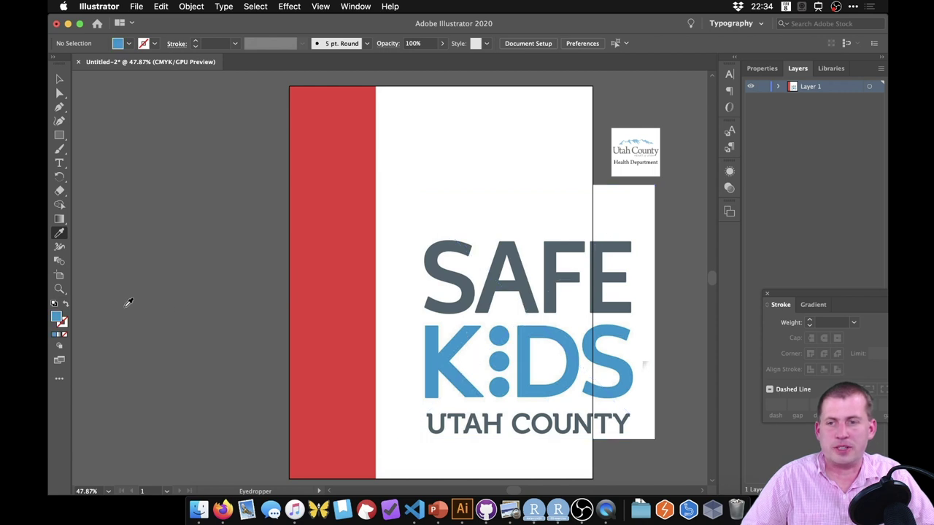
{"action": "double_click", "coordinate": [57, 319]}
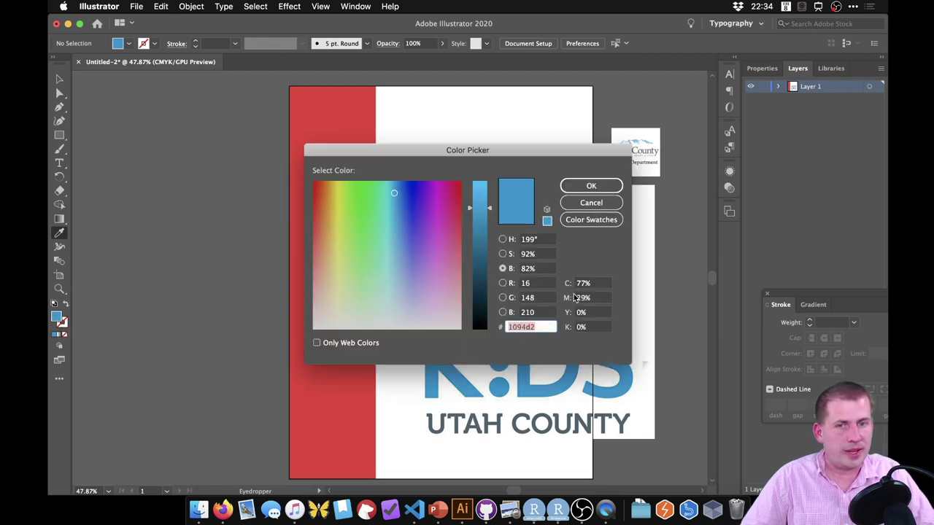
{"action": "left_click", "coordinate": [592, 202]}
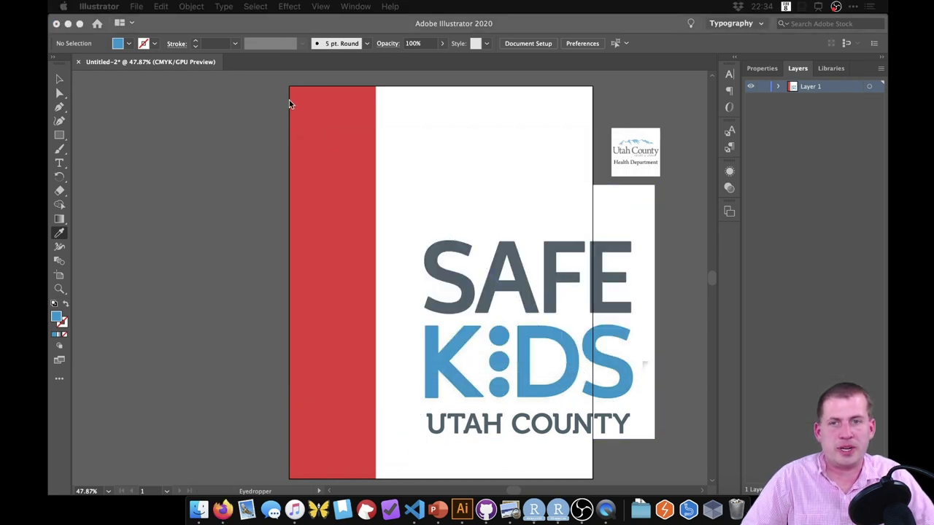
Switch to Adobe Color in Firefox, set the base color to #1094D2, and apply the Double Split Complementary harmony
{"action": "key", "text": "super+Tab"}
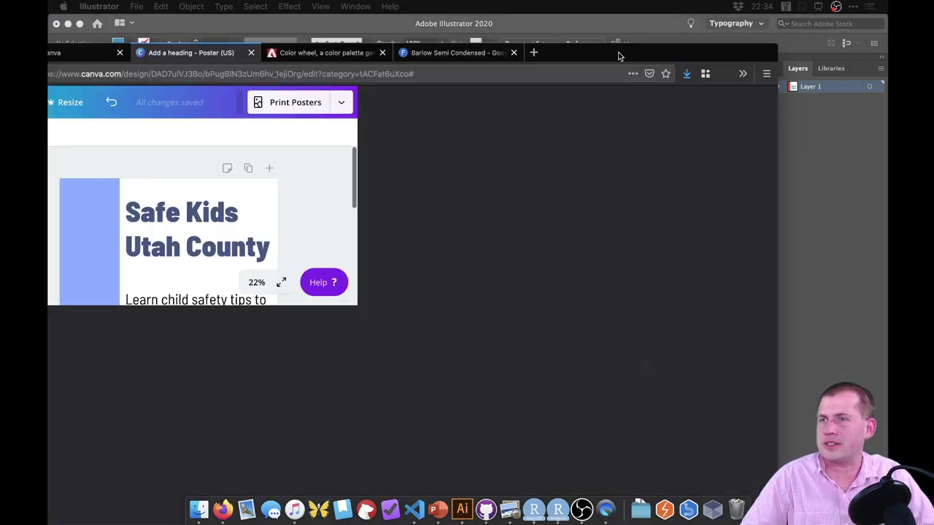
{"action": "left_click", "coordinate": [441, 29]}
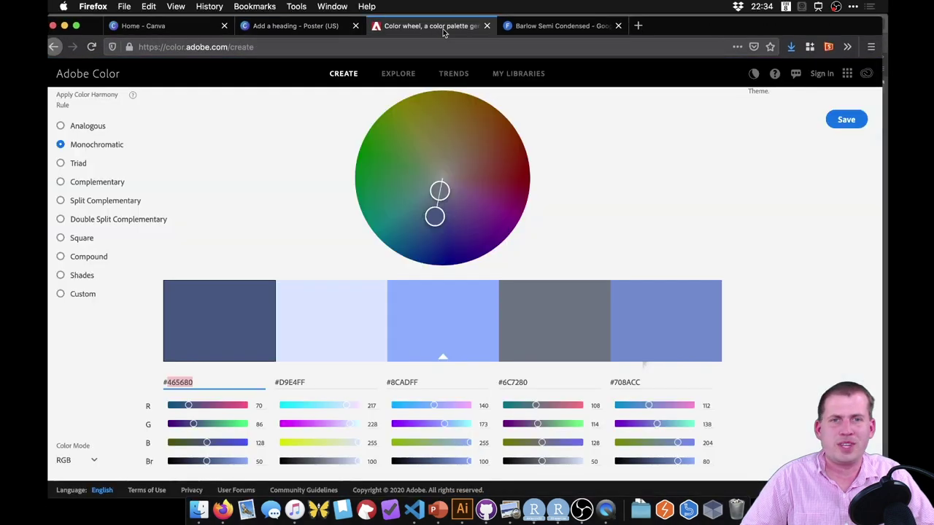
{"action": "left_click", "coordinate": [410, 386]}
{"action": "double_click", "coordinate": [410, 384]}
{"action": "key", "text": "super+c"}
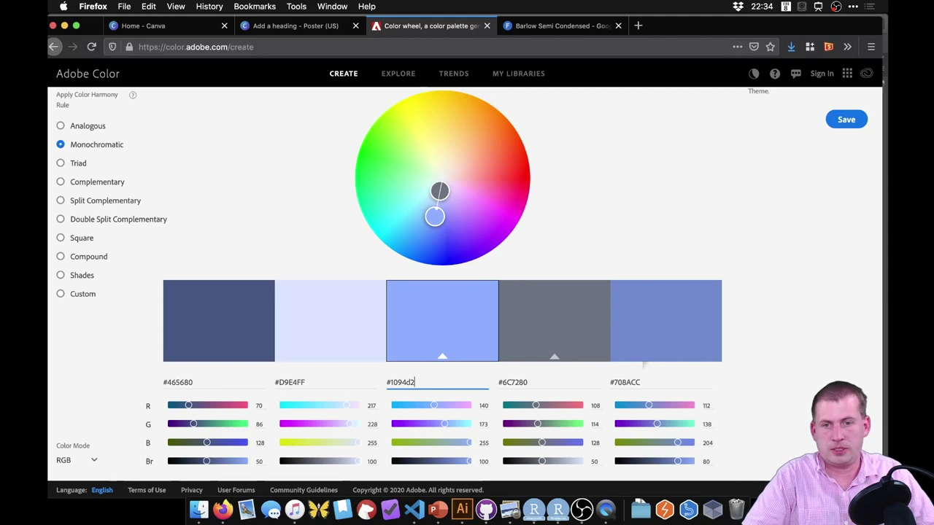
{"action": "key", "text": "Return"}
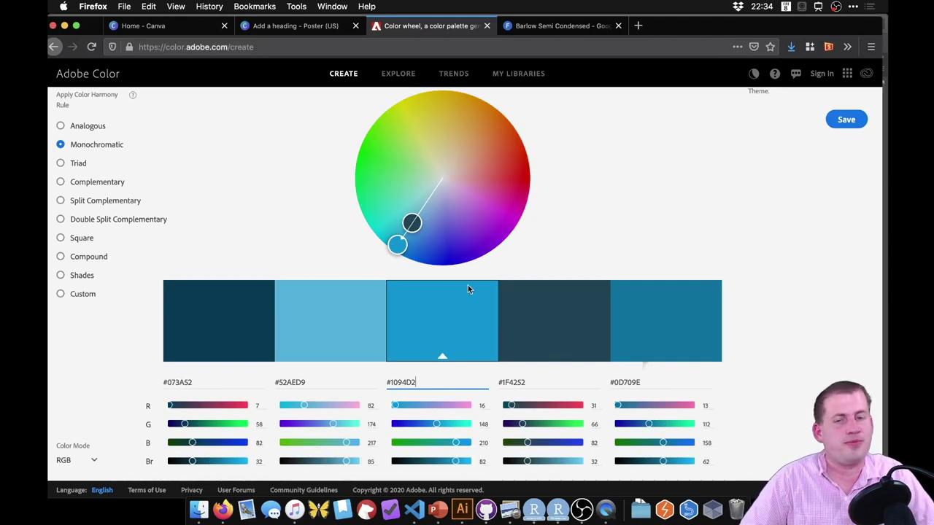
{"action": "left_click", "coordinate": [124, 219]}
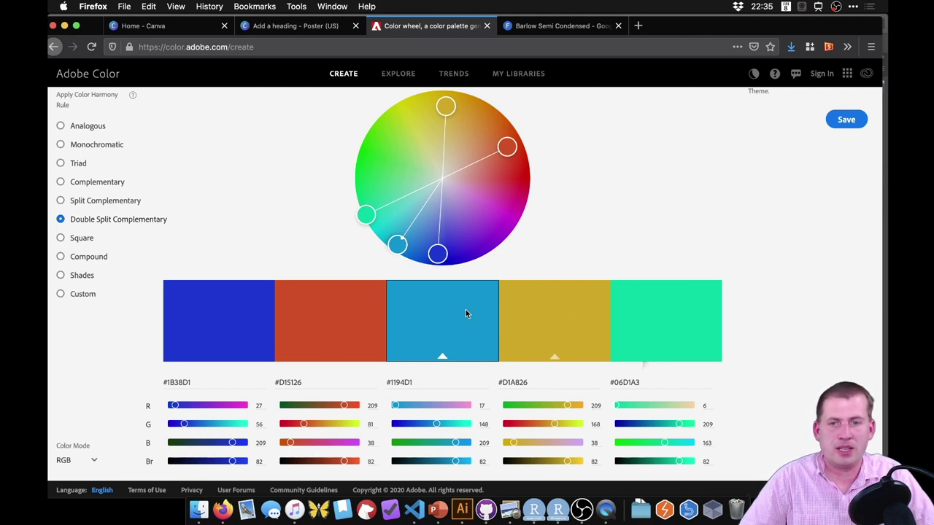
Copy the base color's hex code from Adobe Color, return to Illustrator, and fill the tall side bar with 1194D1
{"action": "double_click", "coordinate": [406, 382]}
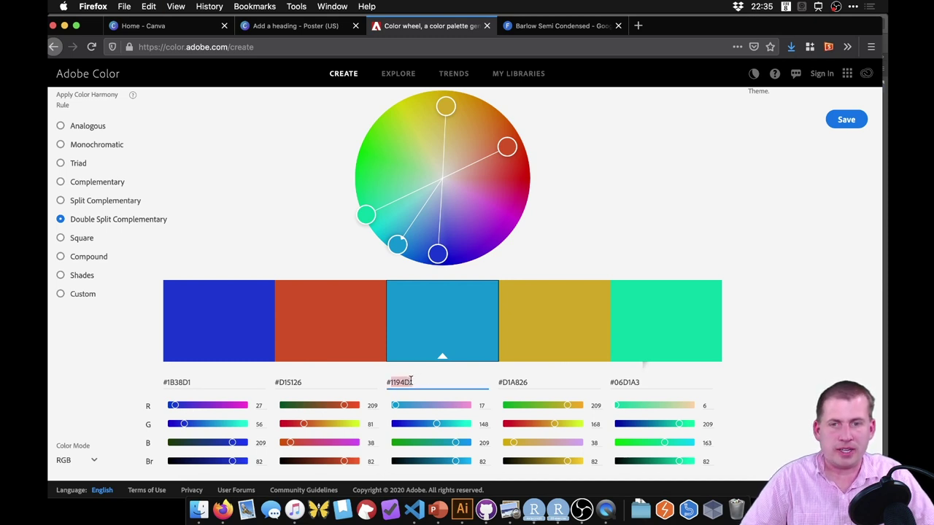
{"action": "left_click", "coordinate": [462, 509]}
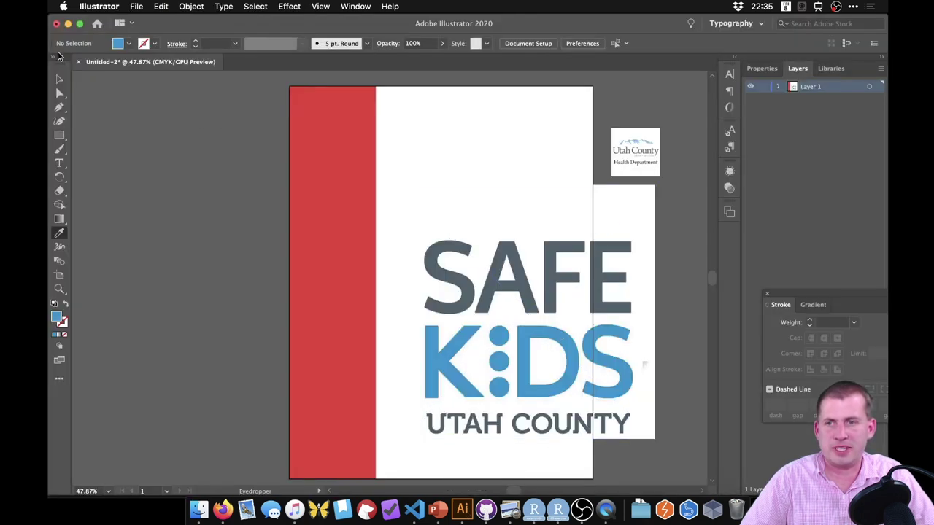
{"action": "key", "text": "v"}
{"action": "left_click", "coordinate": [298, 133]}
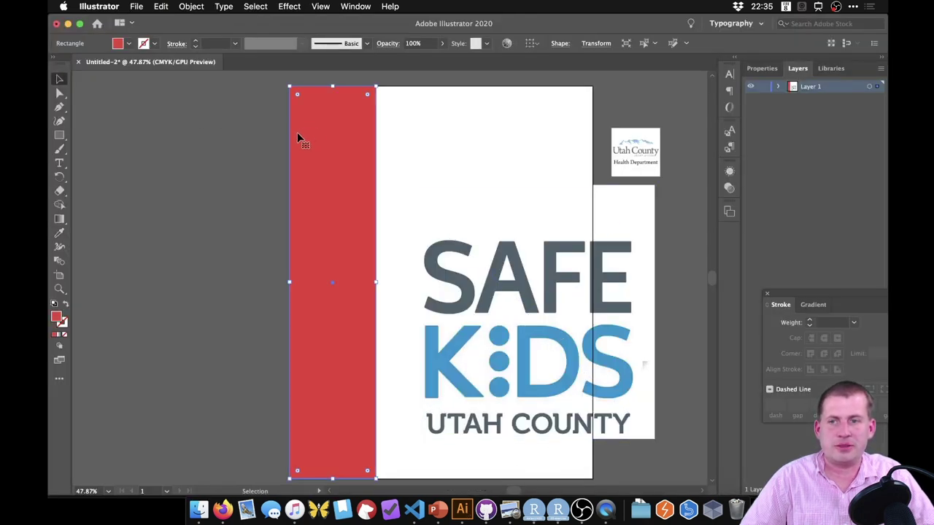
{"action": "double_click", "coordinate": [61, 320]}
{"action": "key", "text": "super+v"}
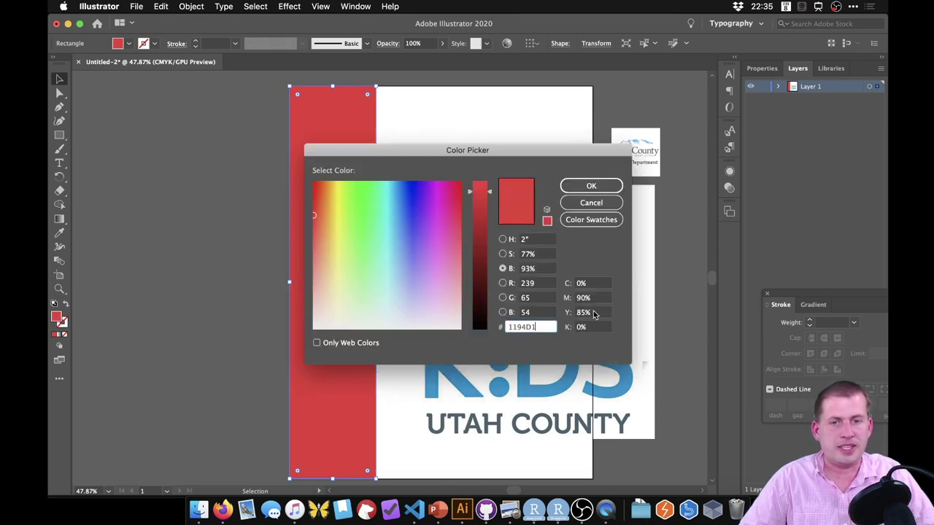
{"action": "left_click", "coordinate": [592, 186]}
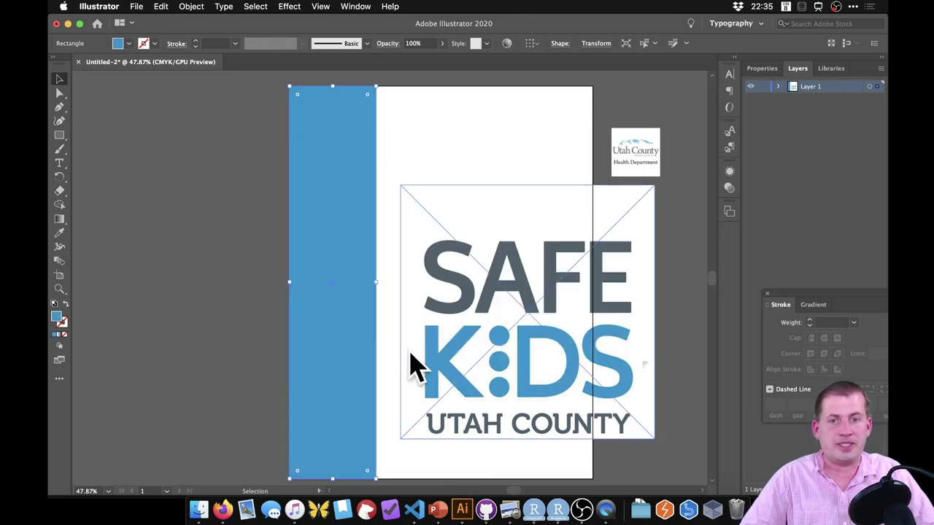
Shrink the Safe Kids logo to under a third of its size and park both logos outside the page's lower right edge
{"action": "left_click", "coordinate": [626, 246]}
{"action": "left_click_drag", "start_coordinate": [400, 184], "coordinate": [581, 366]}
{"action": "left_click_drag", "start_coordinate": [625, 177], "coordinate": [644, 343]}
{"action": "left_click_drag", "start_coordinate": [650, 384], "coordinate": [696, 376]}
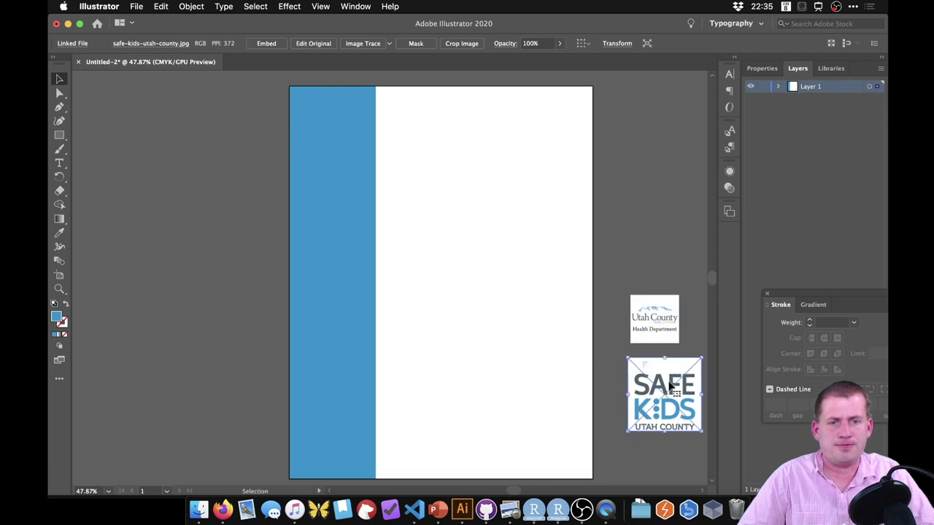
{"action": "left_click", "coordinate": [651, 181]}
Add the text "Safe Kids Utah County" near the top of the white area, breaking the line before "Utah"
{"action": "left_click", "coordinate": [60, 164]}
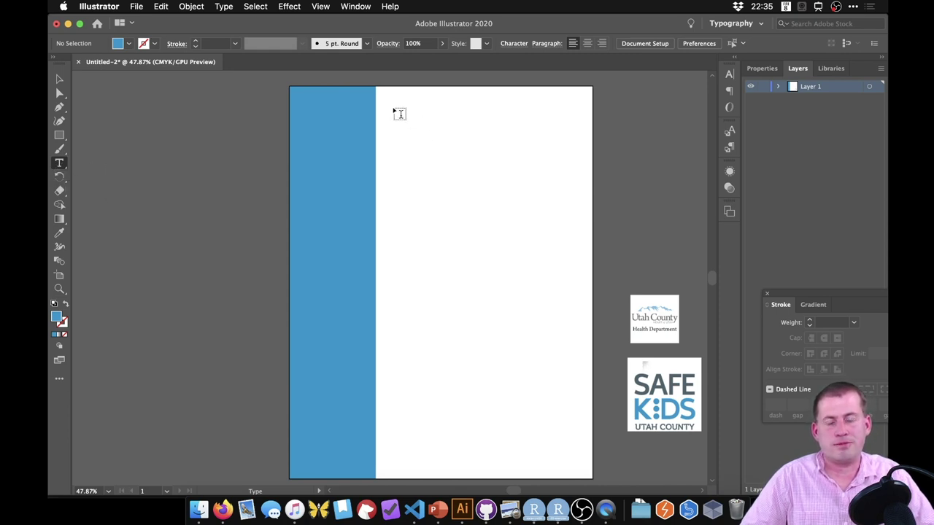
{"action": "left_click", "coordinate": [61, 165]}
{"action": "left_click", "coordinate": [403, 115]}
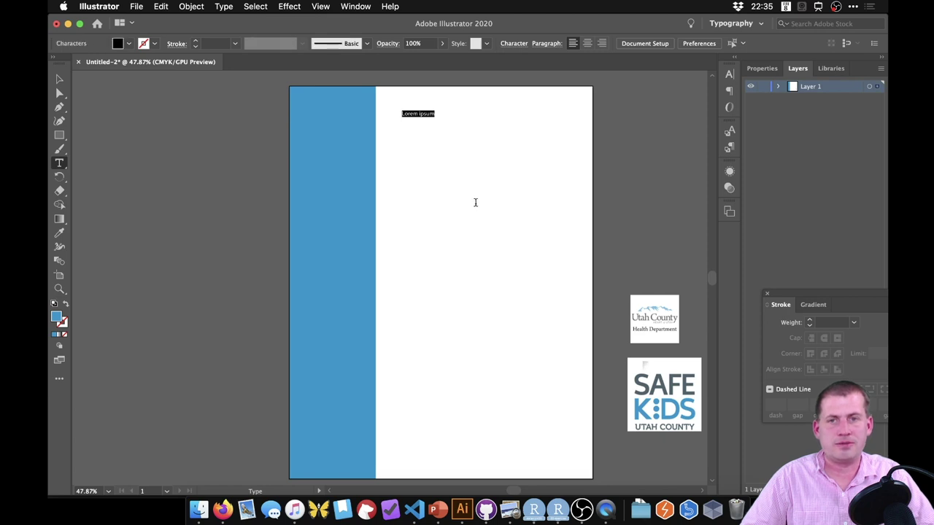
{"action": "type", "text": "Safe Kids Utah County"}
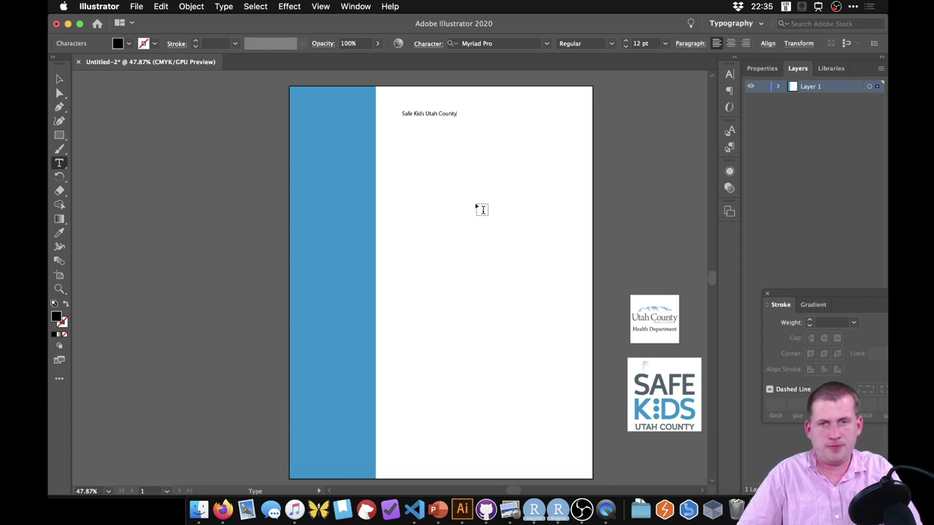
{"action": "scroll", "coordinate": [482, 209], "scroll_direction": "down", "scroll_amount": 1}
{"action": "scroll", "coordinate": [416, 127], "scroll_direction": "up", "scroll_amount": 2}
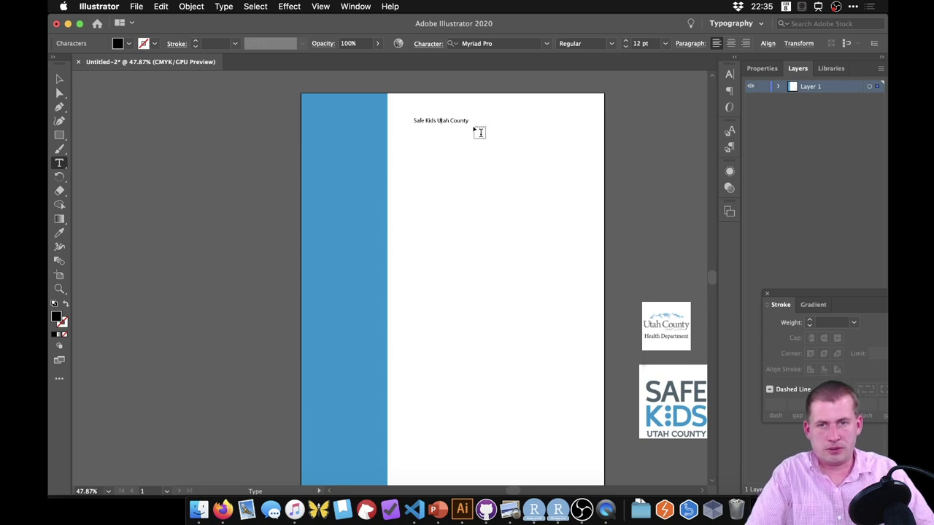
{"action": "key", "text": "Return"}
Set the whole "Safe Kids Utah County" heading to 72 pt and move it slightly down and left within the white area
{"action": "key", "text": "super+a"}
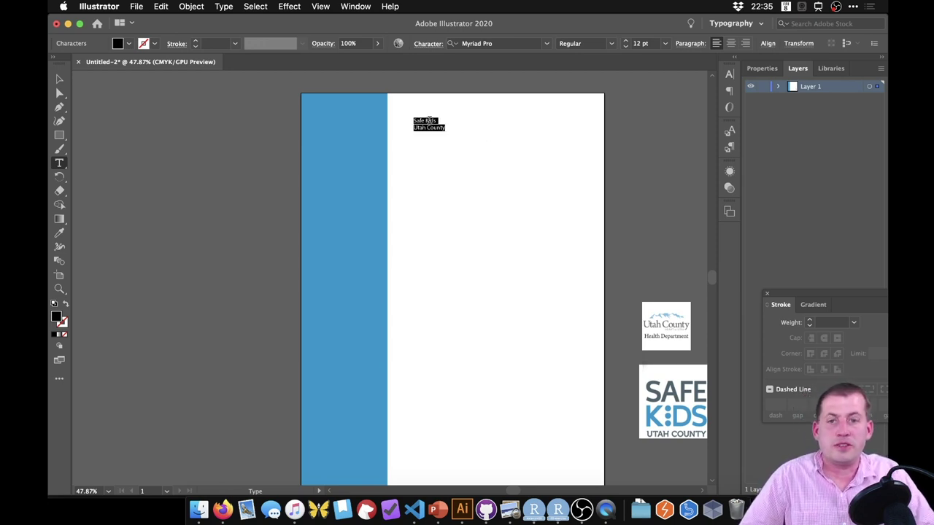
{"action": "scroll", "coordinate": [438, 161], "scroll_direction": "right", "scroll_amount": 1}
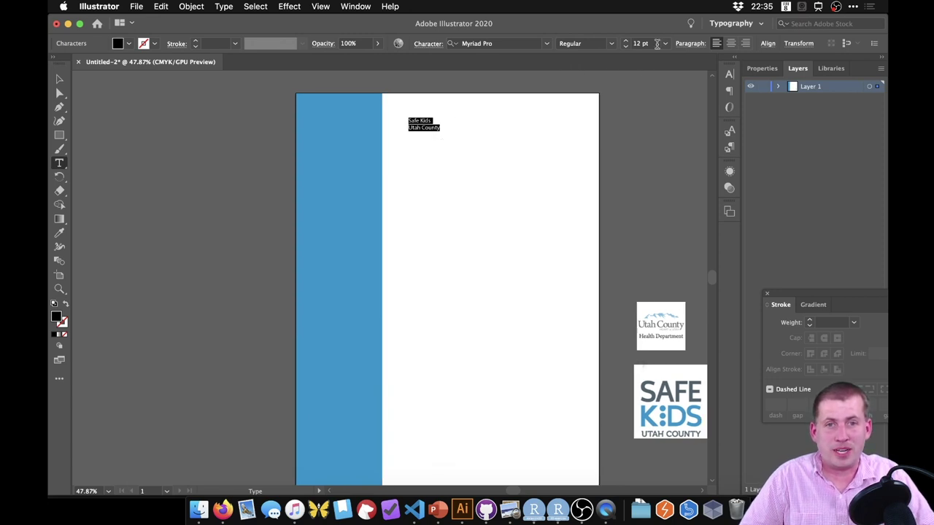
{"action": "left_click", "coordinate": [665, 46]}
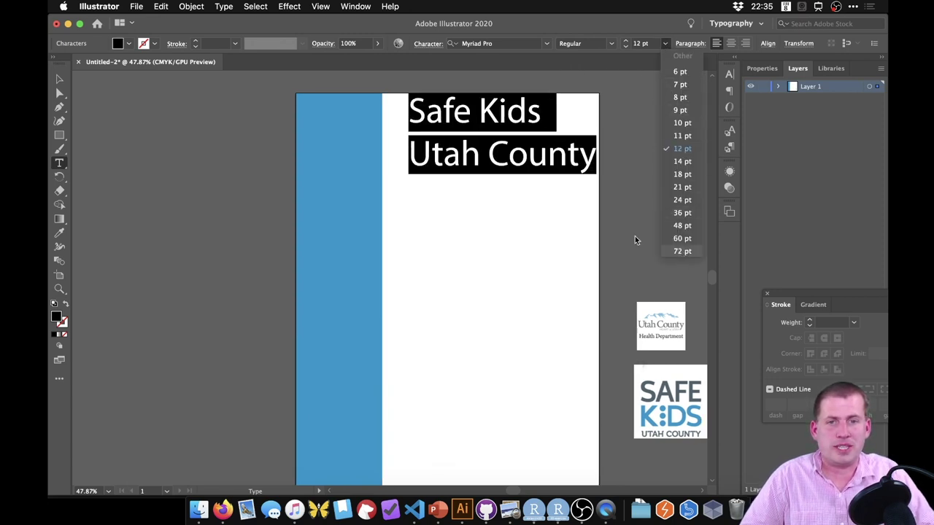
{"action": "left_click", "coordinate": [682, 251]}
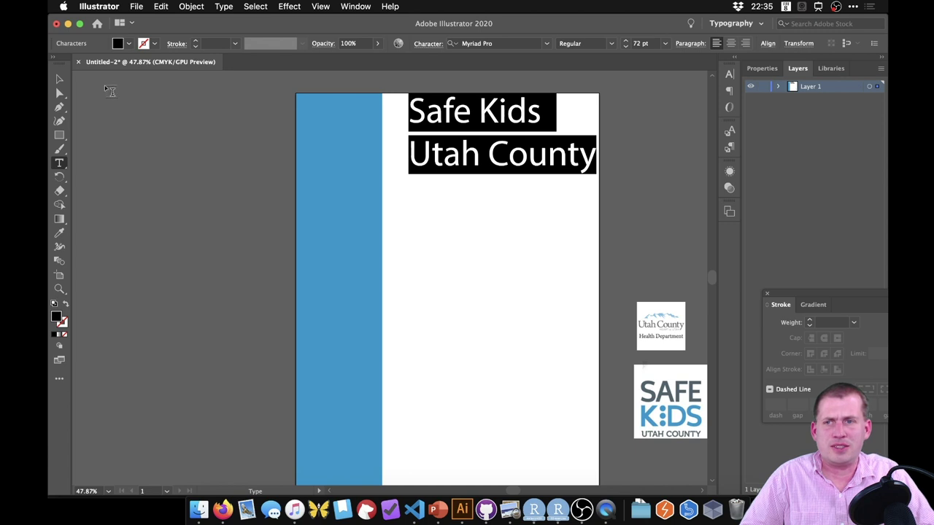
{"action": "left_click", "coordinate": [60, 78]}
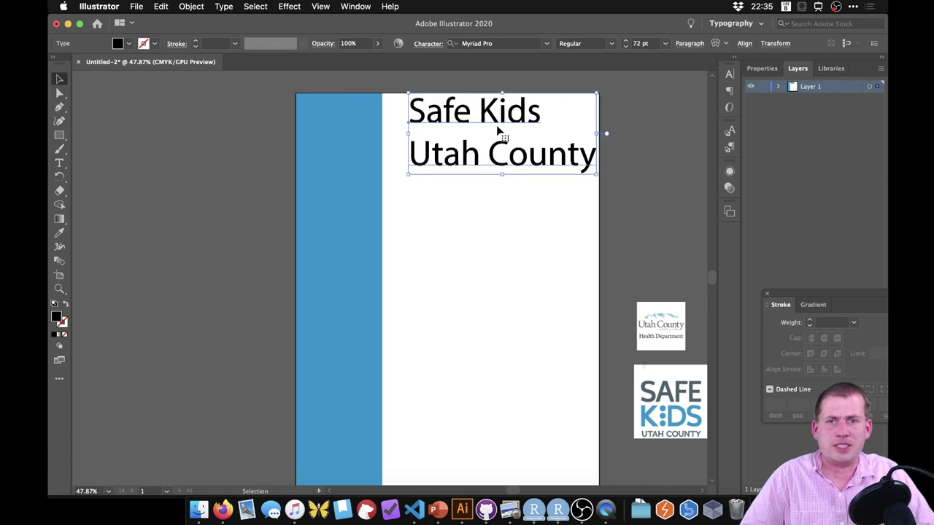
{"action": "left_click_drag", "start_coordinate": [461, 163], "coordinate": [452, 183]}
{"action": "left_click", "coordinate": [248, 159]}
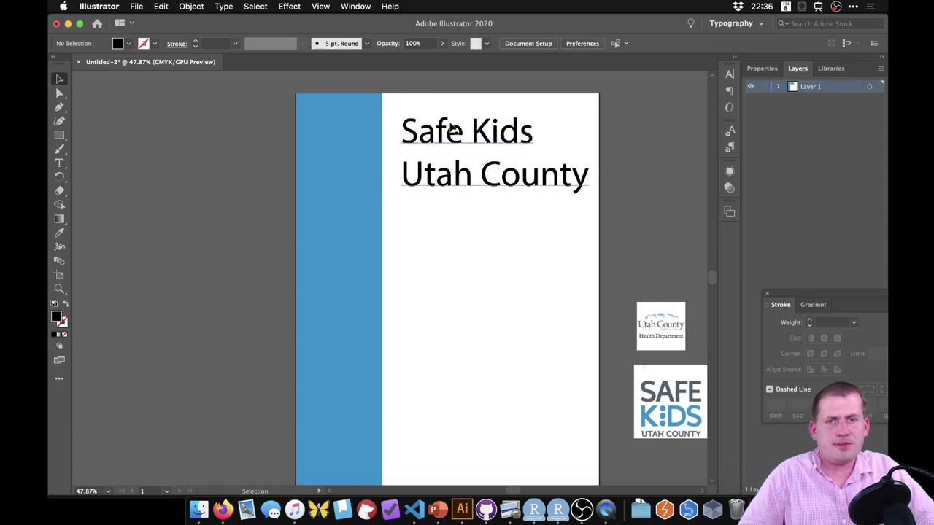
Change the heading's font to Barlow Condensed SemiBold
{"action": "left_click", "coordinate": [495, 129]}
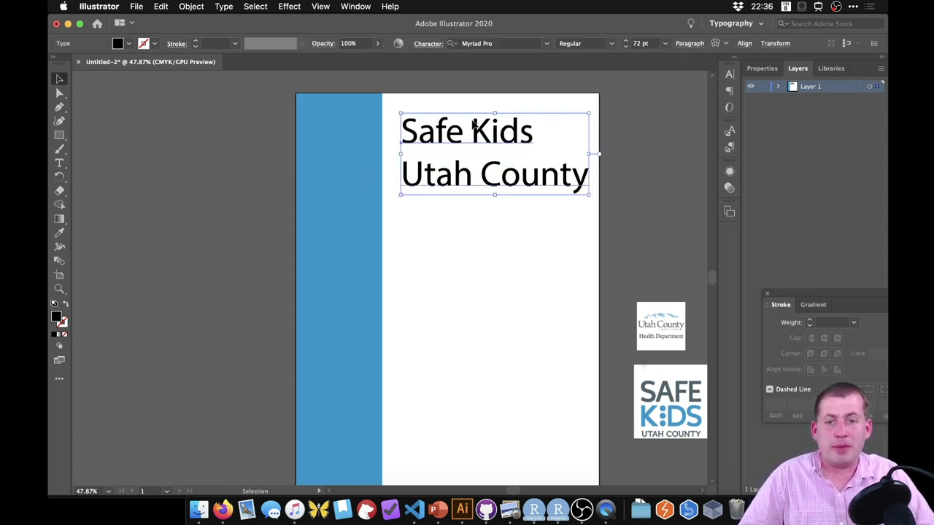
{"action": "left_click", "coordinate": [547, 43]}
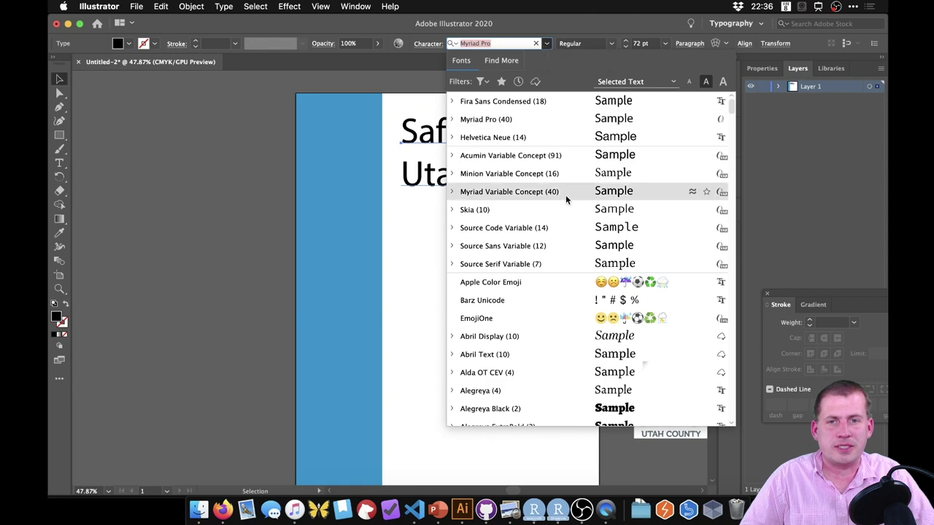
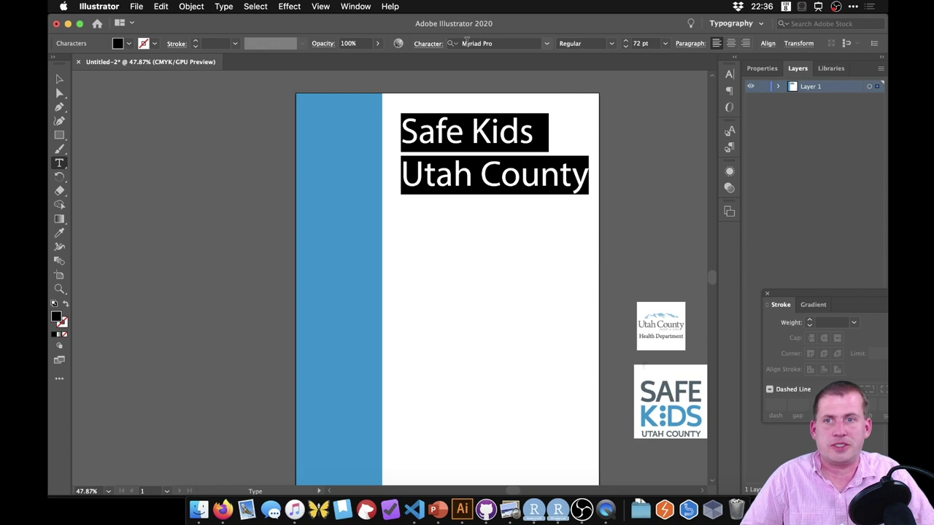
{"action": "left_click", "coordinate": [546, 44]}
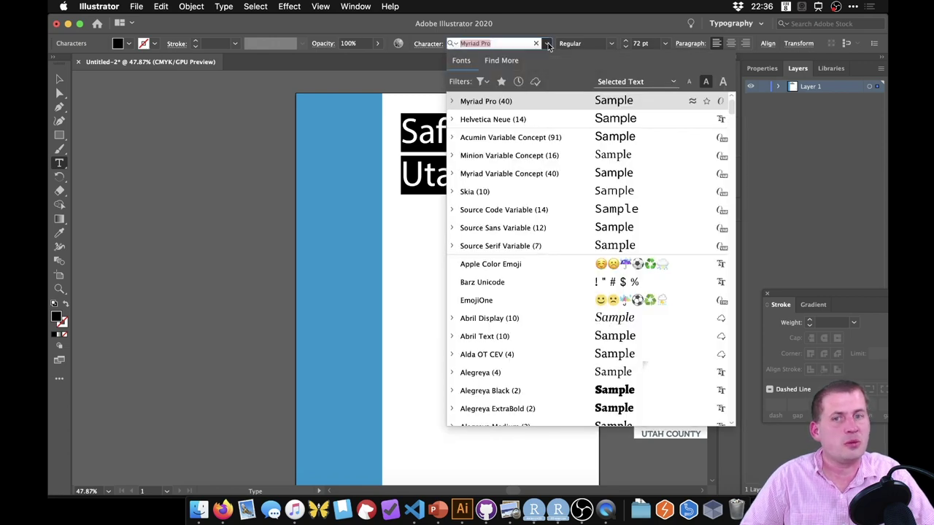
{"action": "type", "text": "b"}
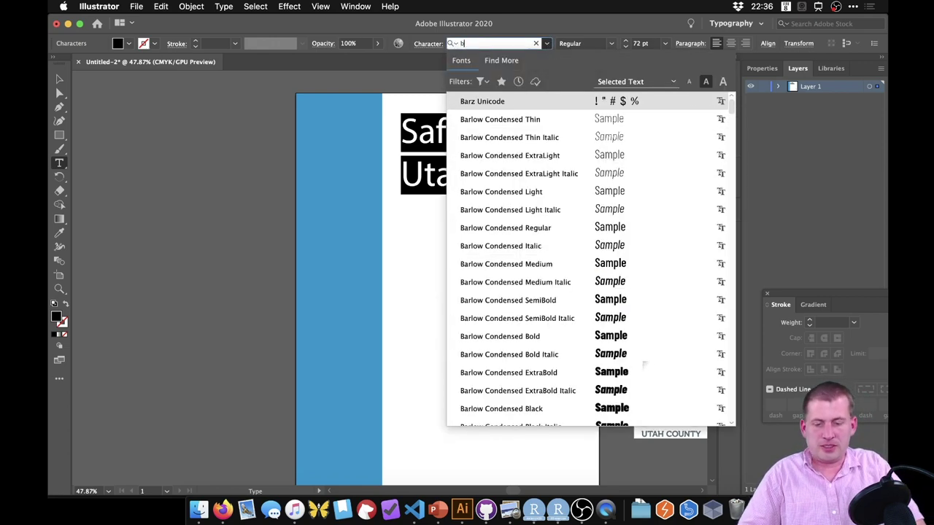
{"action": "type", "text": "arlo"}
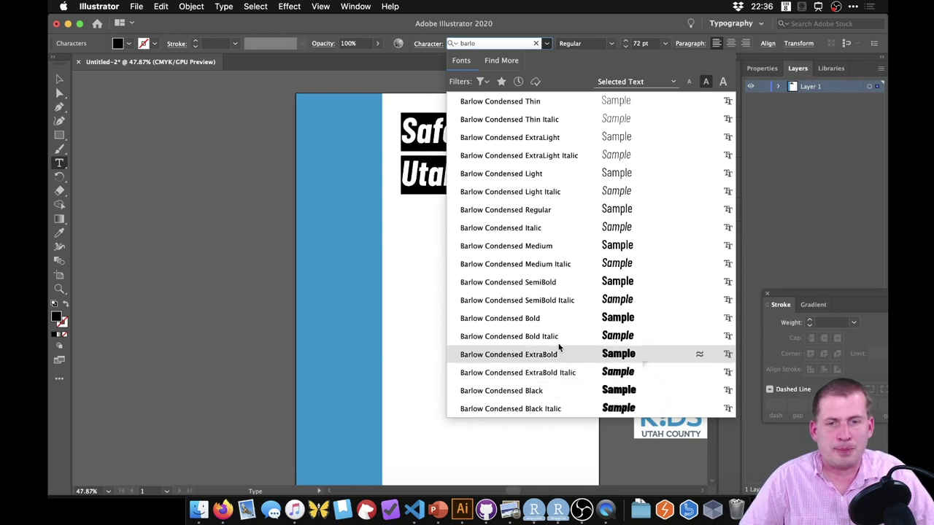
{"action": "left_click", "coordinate": [555, 283]}
{"action": "left_click", "coordinate": [60, 80]}
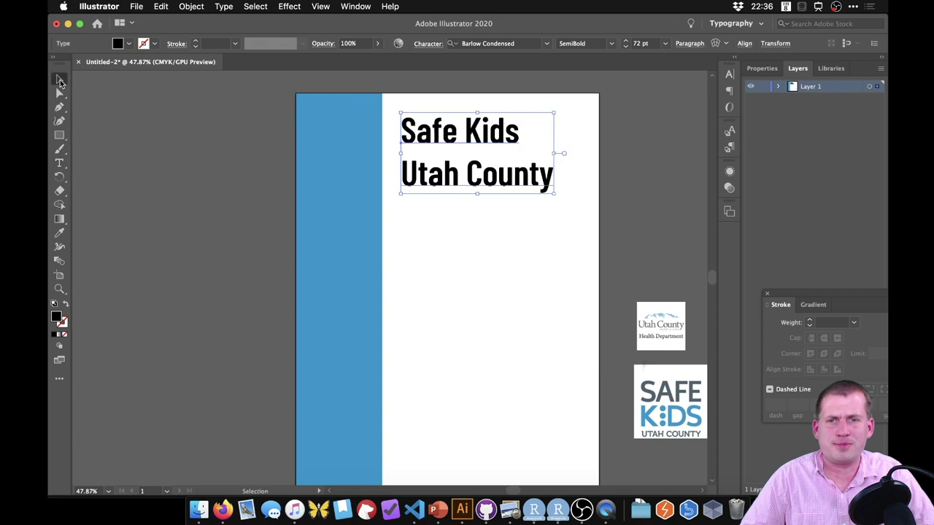
Enlarge the heading to 90 pt and reposition it so both lines fit within the white area near the page top
{"action": "left_click_drag", "start_coordinate": [496, 139], "coordinate": [496, 144]}
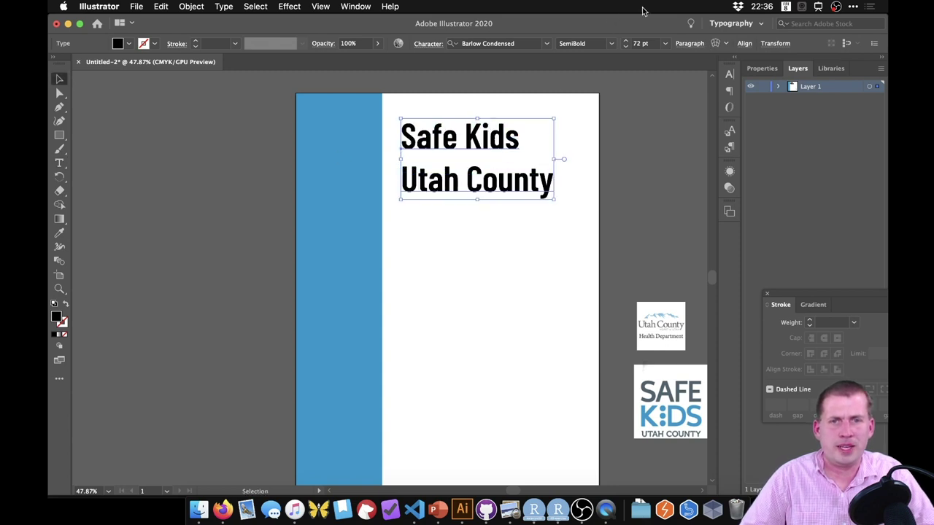
{"action": "left_click", "coordinate": [625, 43]}
{"action": "left_click", "coordinate": [626, 44]}
{"action": "left_click", "coordinate": [625, 44]}
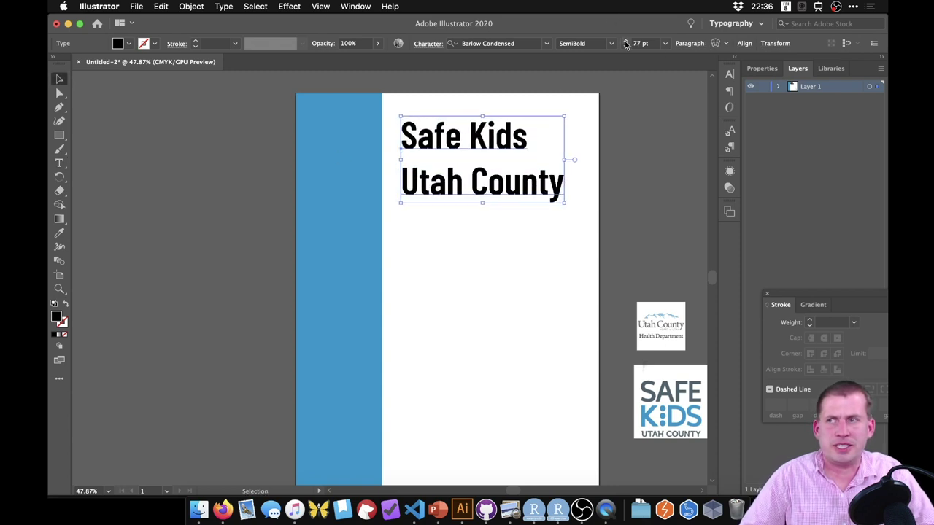
{"action": "left_click", "coordinate": [625, 44]}
{"action": "left_click", "coordinate": [625, 43]}
{"action": "left_click", "coordinate": [625, 43]}
{"action": "left_click", "coordinate": [626, 43]}
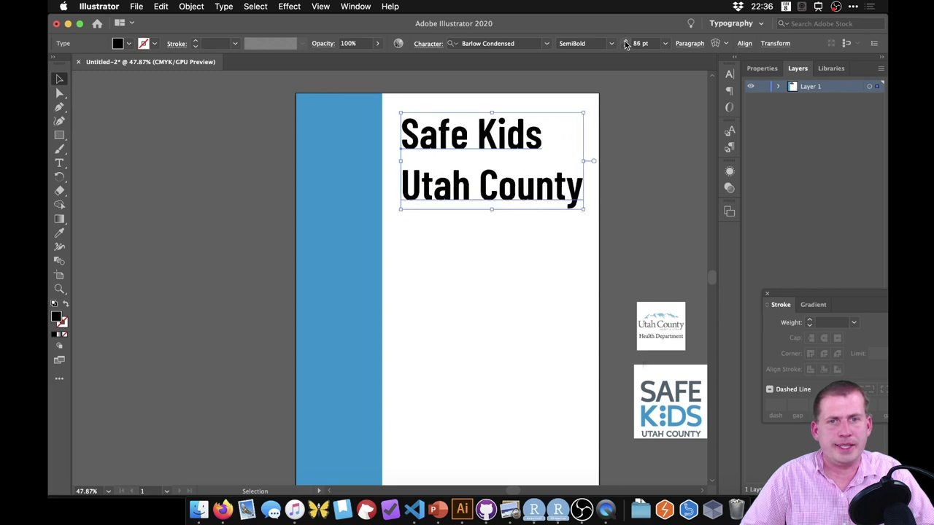
{"action": "left_click", "coordinate": [625, 44]}
{"action": "left_click", "coordinate": [625, 44]}
{"action": "left_click", "coordinate": [626, 44]}
{"action": "left_click", "coordinate": [625, 44]}
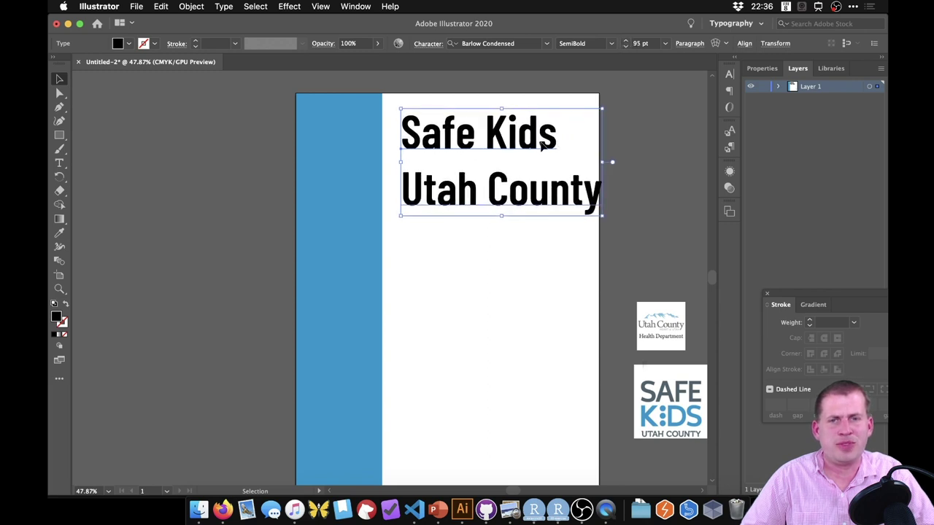
{"action": "left_click_drag", "start_coordinate": [538, 147], "coordinate": [529, 147]}
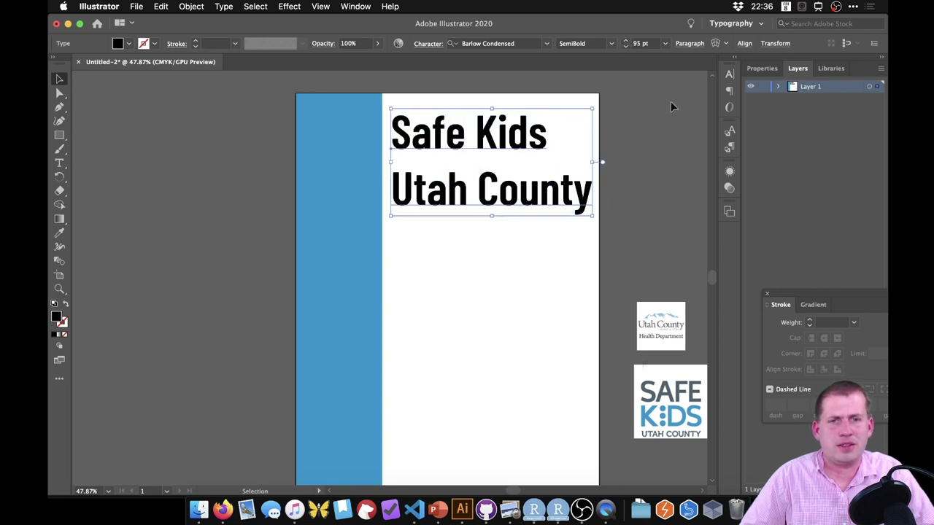
{"action": "left_click", "coordinate": [625, 46]}
{"action": "left_click", "coordinate": [625, 46]}
{"action": "left_click", "coordinate": [626, 46]}
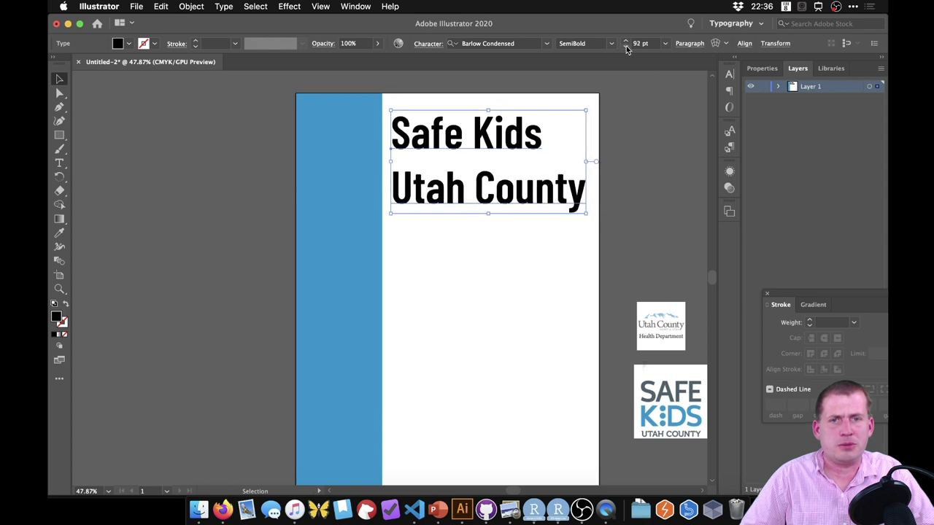
{"action": "left_click", "coordinate": [626, 46]}
{"action": "left_click", "coordinate": [626, 46]}
{"action": "left_click_drag", "start_coordinate": [480, 141], "coordinate": [489, 139]}
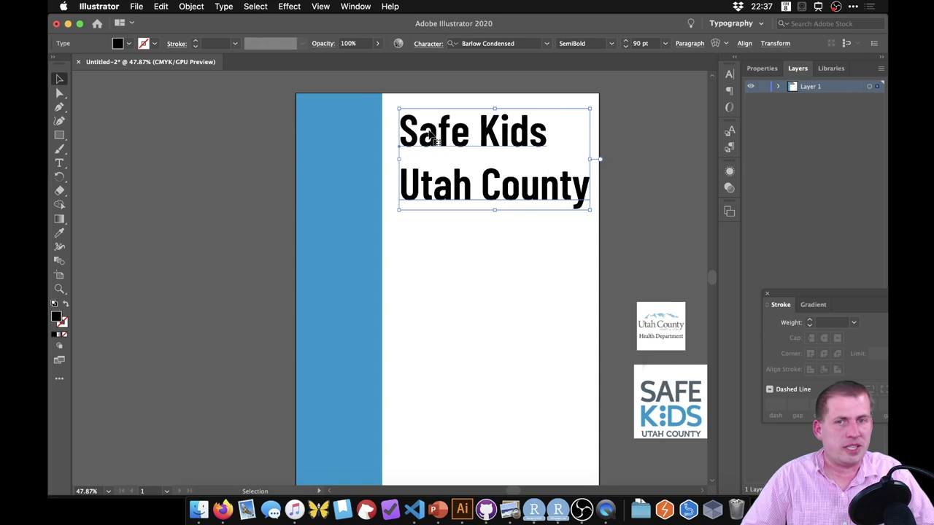
Set the leading of the whole two-line heading to 93 pt and shift the heading slightly left
{"action": "double_click", "coordinate": [544, 181]}
{"action": "double_click", "coordinate": [557, 181]}
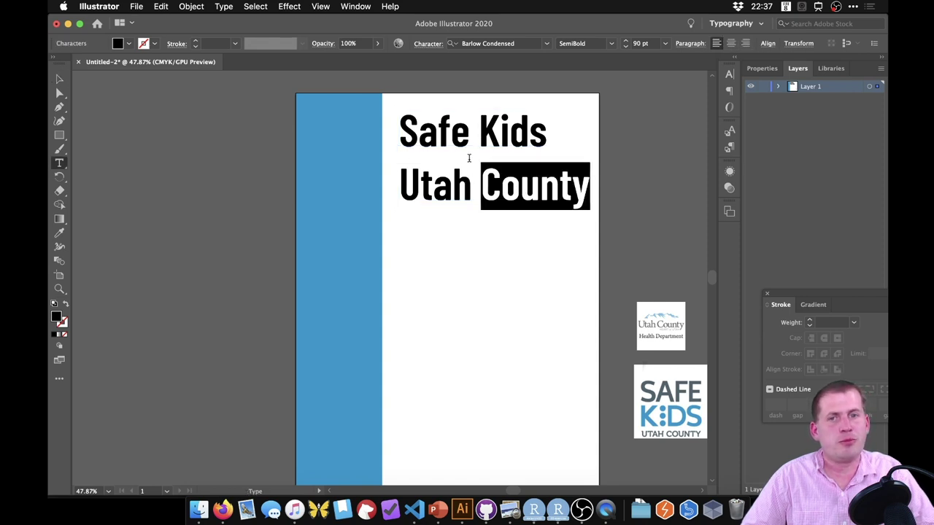
{"action": "key", "text": "super+a"}
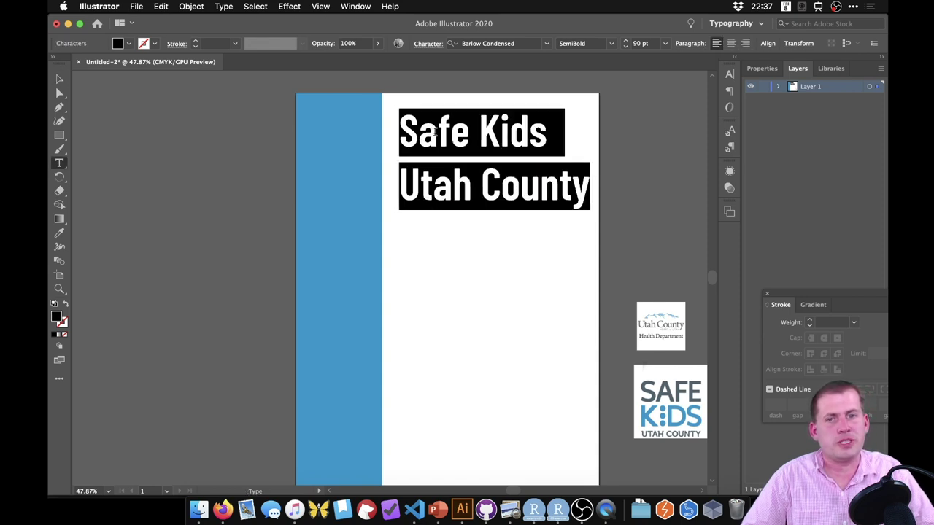
{"action": "left_click", "coordinate": [429, 45]}
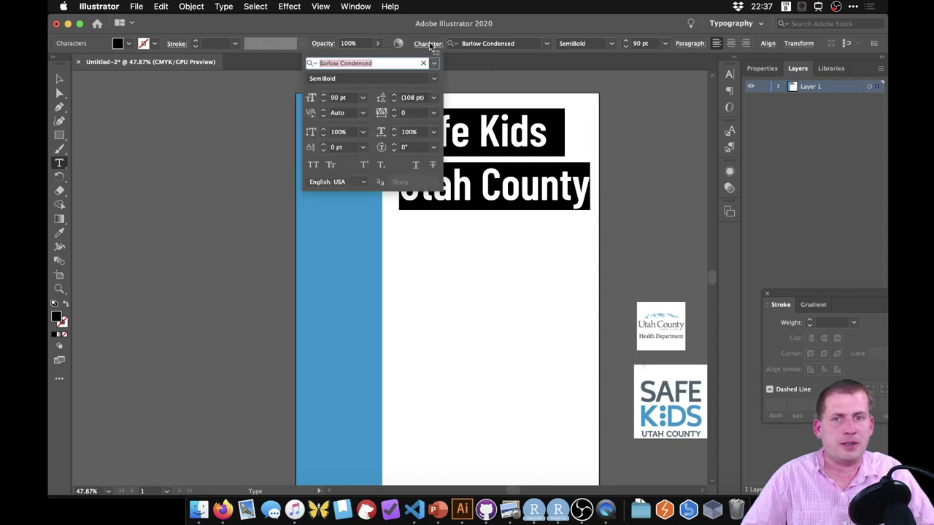
{"action": "left_click", "coordinate": [337, 98]}
{"action": "left_click", "coordinate": [416, 99]}
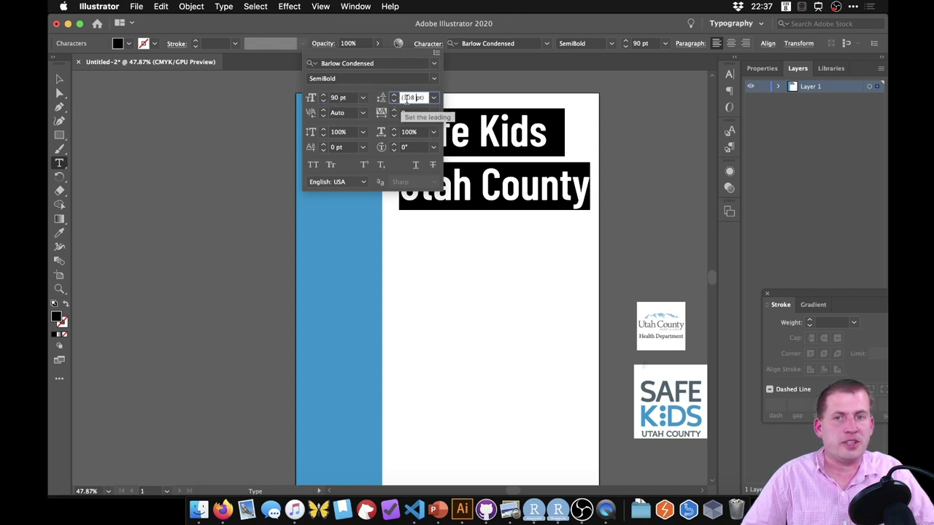
{"action": "left_click", "coordinate": [394, 101]}
{"action": "left_click", "coordinate": [395, 100]}
{"action": "left_click", "coordinate": [395, 101]}
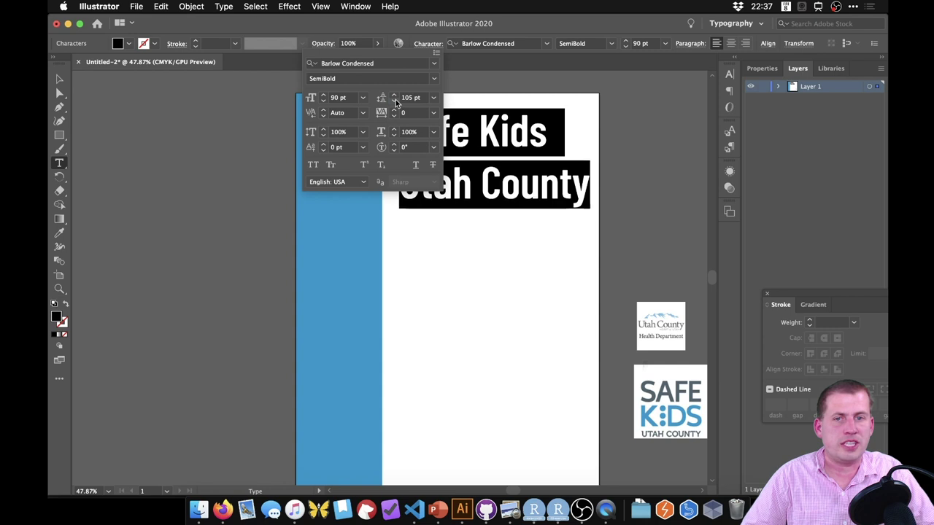
{"action": "left_click", "coordinate": [395, 101]}
{"action": "left_click", "coordinate": [394, 101]}
{"action": "left_click", "coordinate": [395, 100]}
{"action": "left_click", "coordinate": [394, 101]}
{"action": "left_click", "coordinate": [395, 101]}
{"action": "left_click", "coordinate": [395, 101]}
{"action": "left_click", "coordinate": [394, 100]}
{"action": "left_click", "coordinate": [395, 101]}
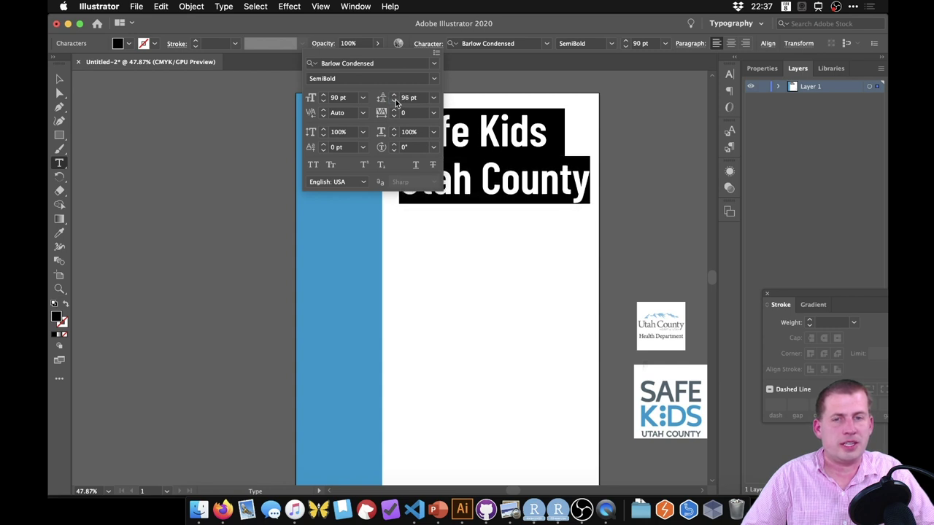
{"action": "left_click", "coordinate": [395, 101]}
{"action": "left_click", "coordinate": [395, 101]}
{"action": "left_click", "coordinate": [395, 100]}
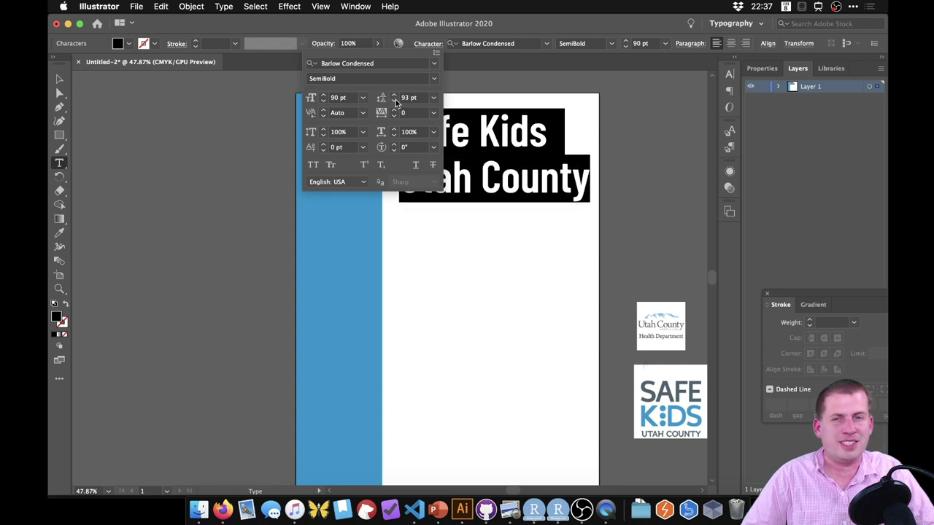
{"action": "left_click", "coordinate": [636, 147]}
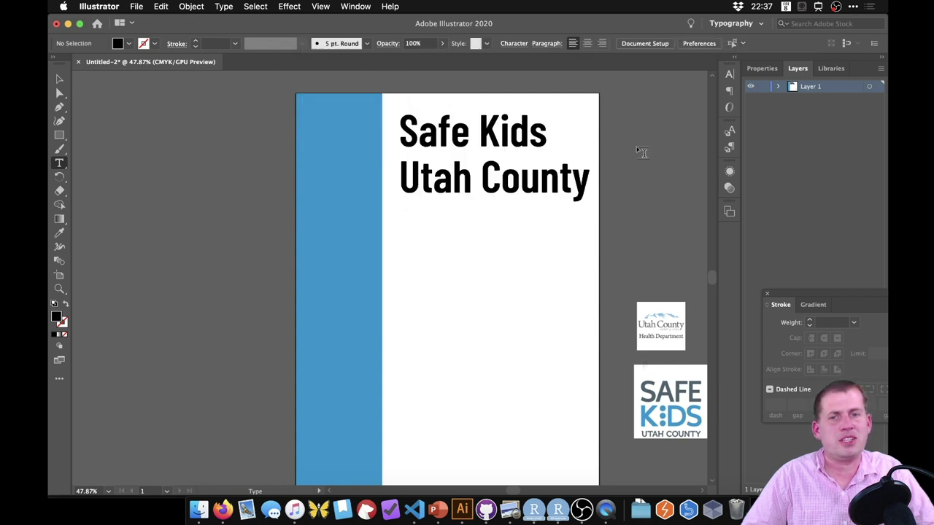
{"action": "left_click", "coordinate": [61, 79]}
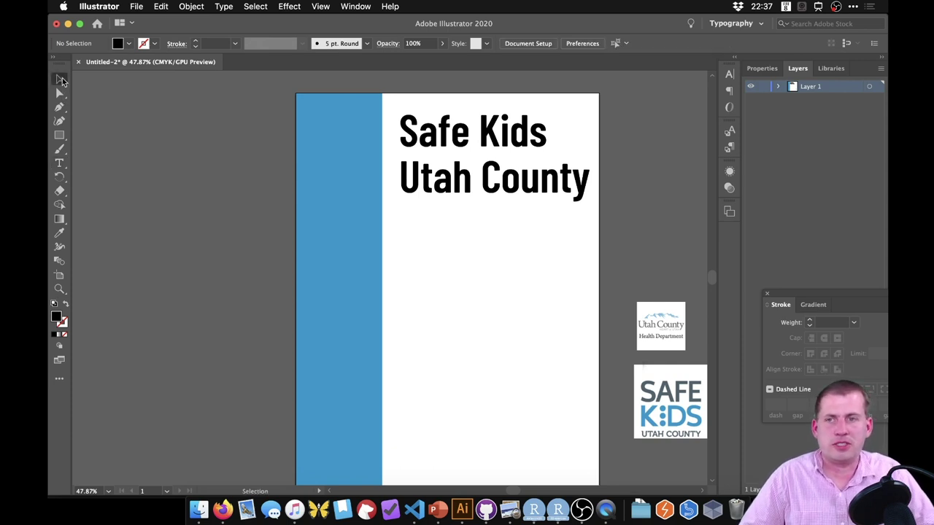
{"action": "left_click_drag", "start_coordinate": [483, 138], "coordinate": [479, 138]}
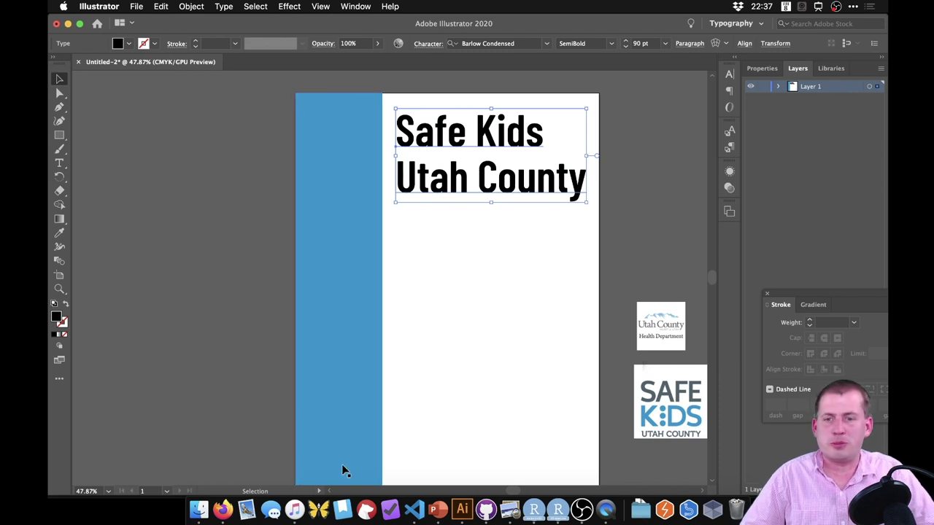
Switch to Firefox, view the Canva poster, apply the Monochromatic harmony to base color 1194D1 in Adobe Color, and copy hex code 0D709E
{"action": "left_click", "coordinate": [223, 509]}
{"action": "left_click", "coordinate": [296, 27]}
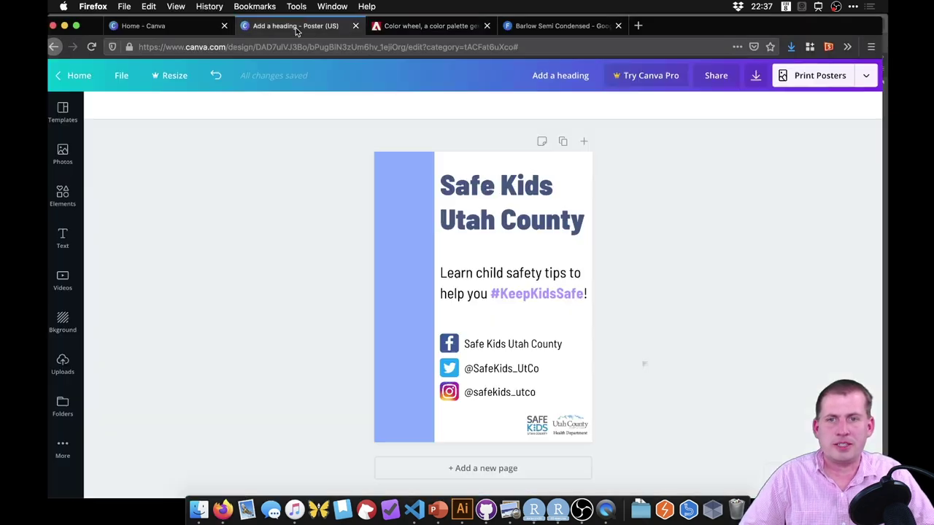
{"action": "left_click", "coordinate": [430, 26]}
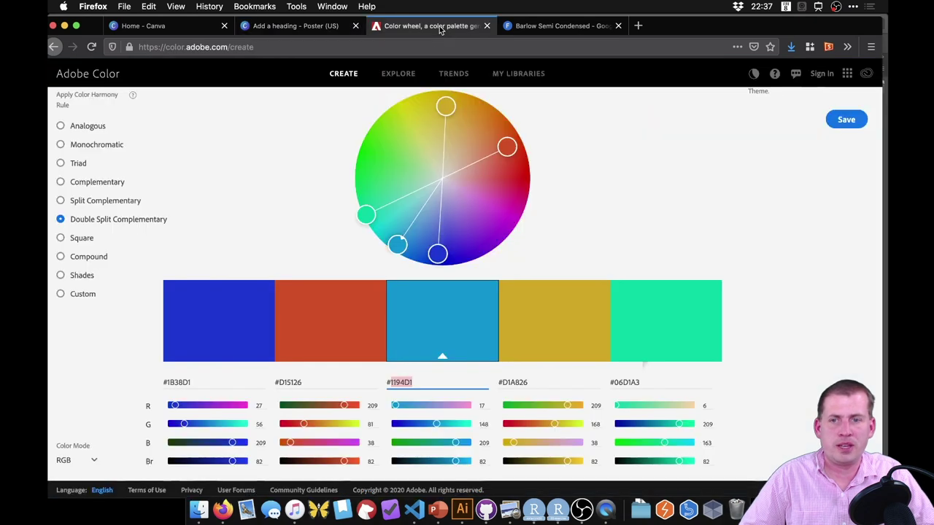
{"action": "left_click", "coordinate": [178, 383]}
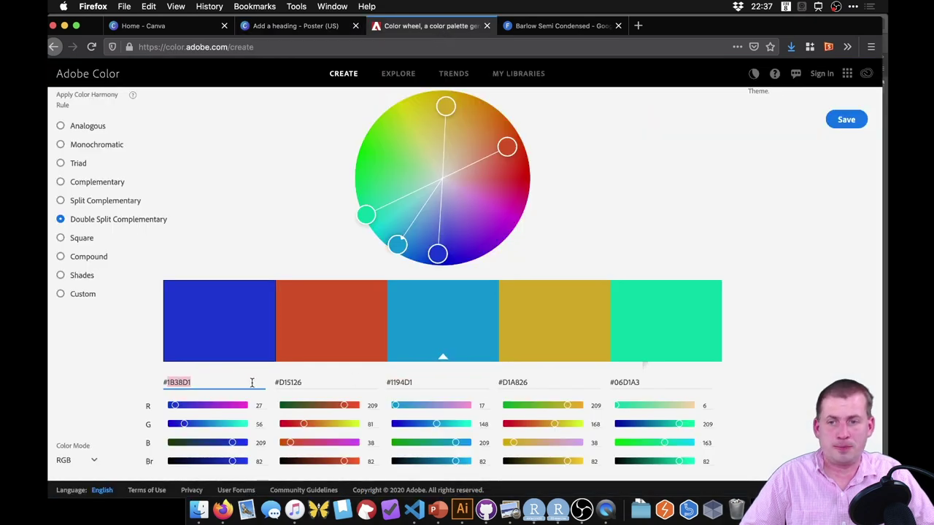
{"action": "left_click", "coordinate": [413, 384]}
{"action": "left_click", "coordinate": [102, 145]}
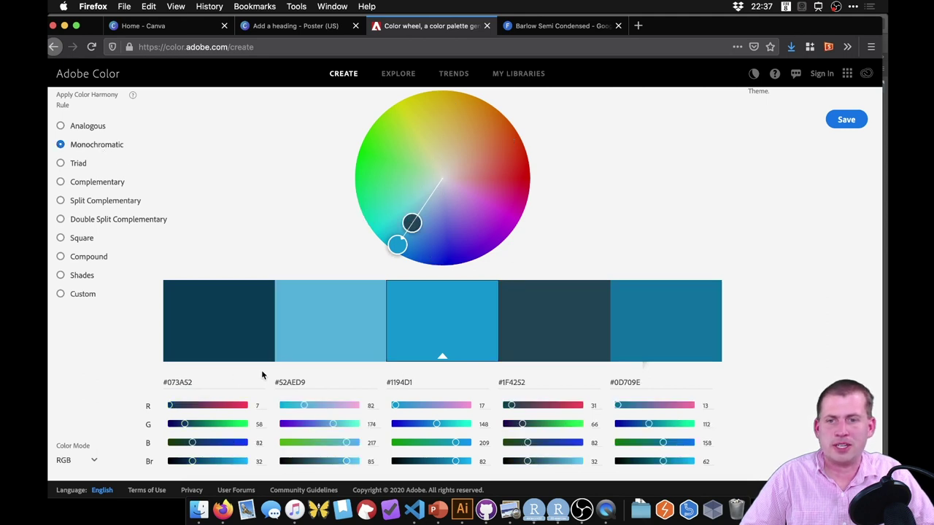
{"action": "left_click", "coordinate": [633, 383]}
{"action": "key", "text": "super+c"}
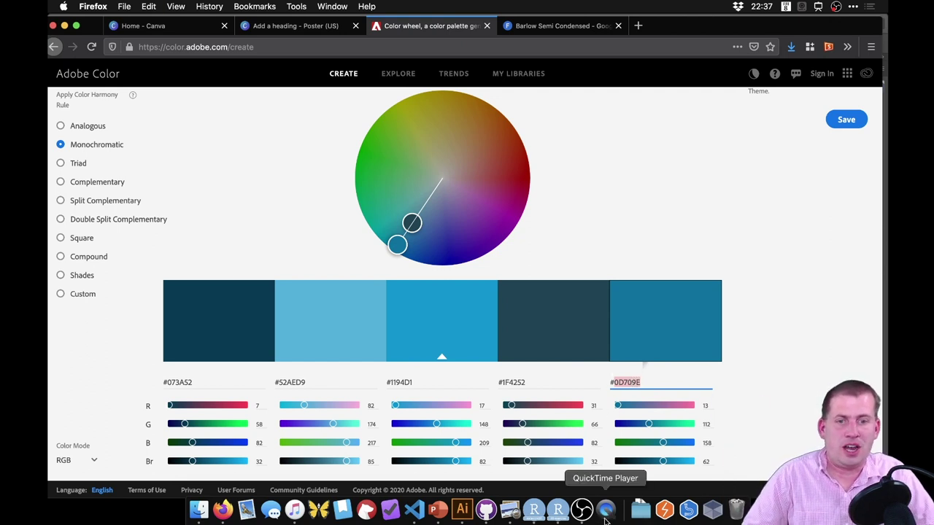
Switch to Illustrator and recolor the whole two-line heading with fill color 0D709E, leaving nothing selected
{"action": "left_click", "coordinate": [464, 513]}
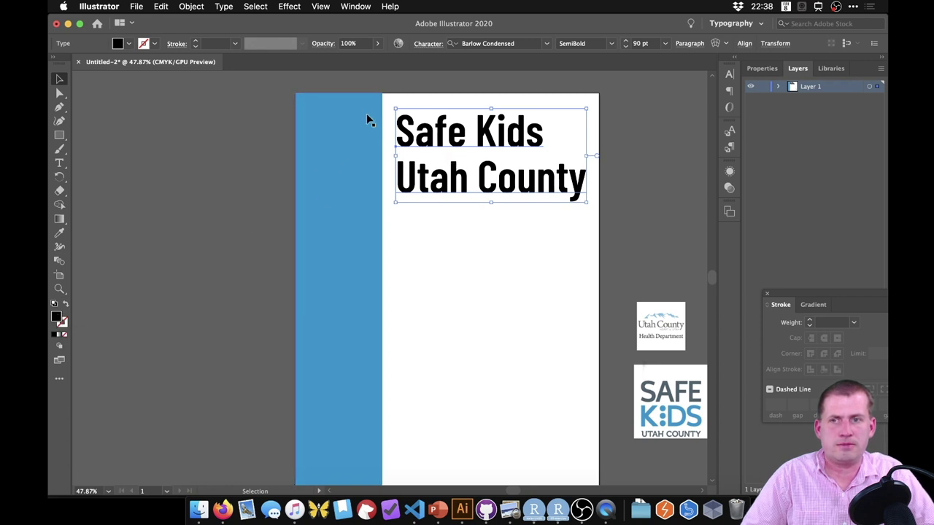
{"action": "triple_click", "coordinate": [460, 134]}
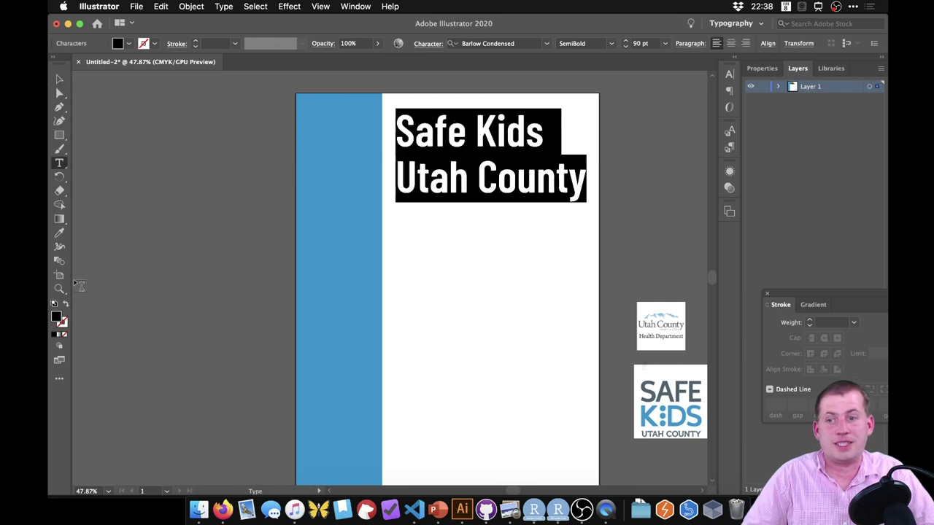
{"action": "double_click", "coordinate": [57, 318]}
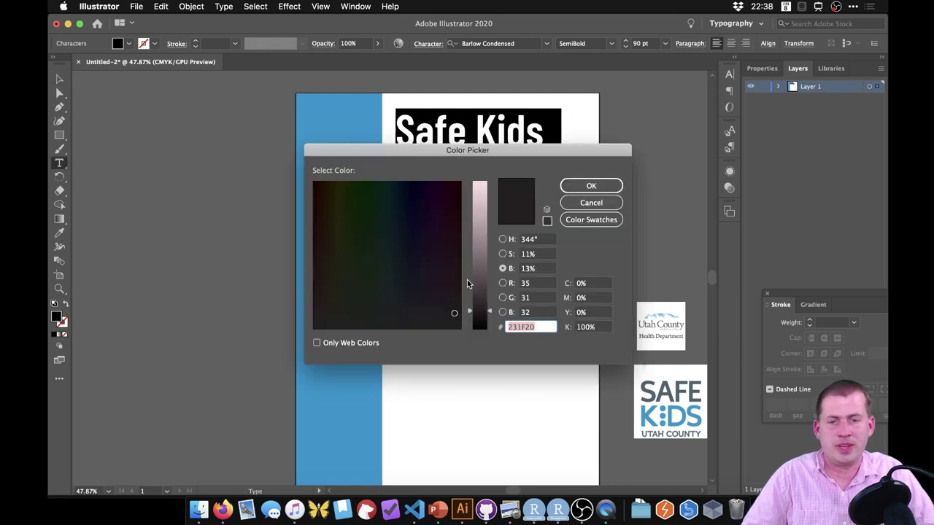
{"action": "key", "text": "super+v"}
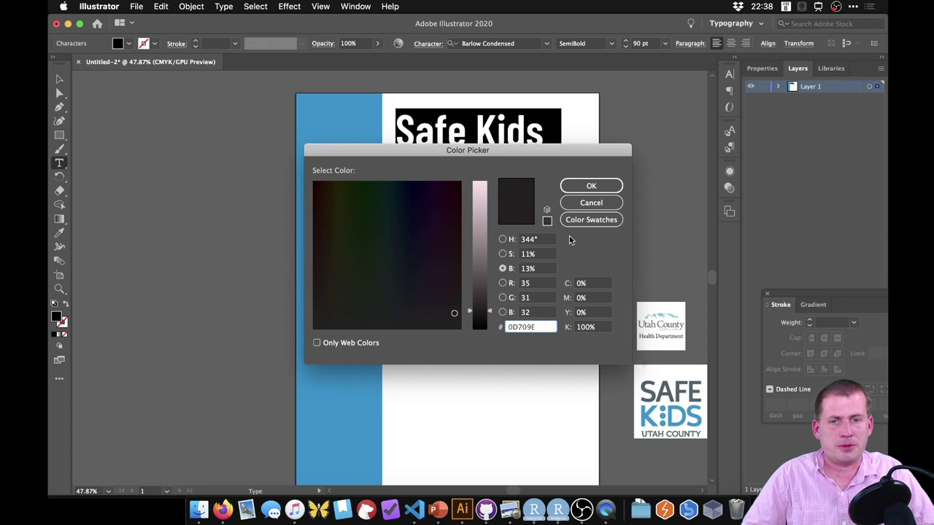
{"action": "left_click", "coordinate": [590, 187]}
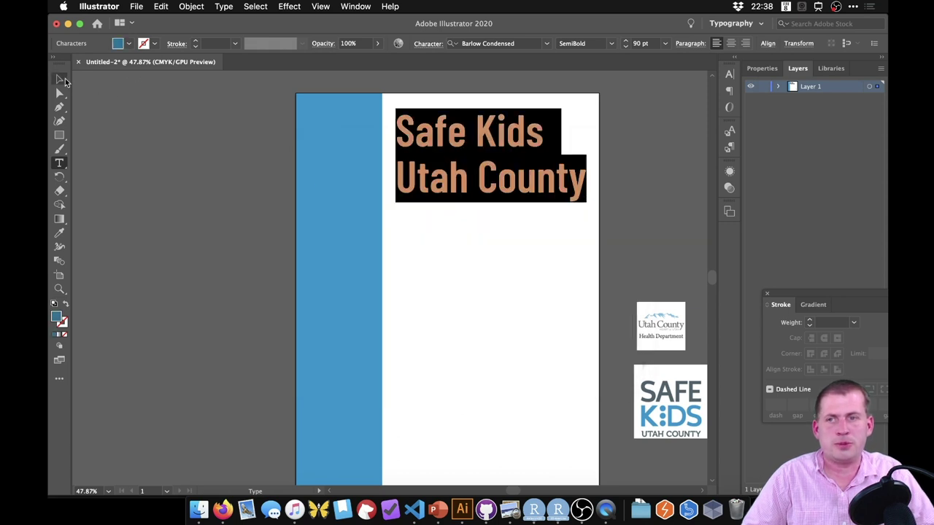
{"action": "left_click", "coordinate": [60, 79]}
{"action": "left_click", "coordinate": [165, 171]}
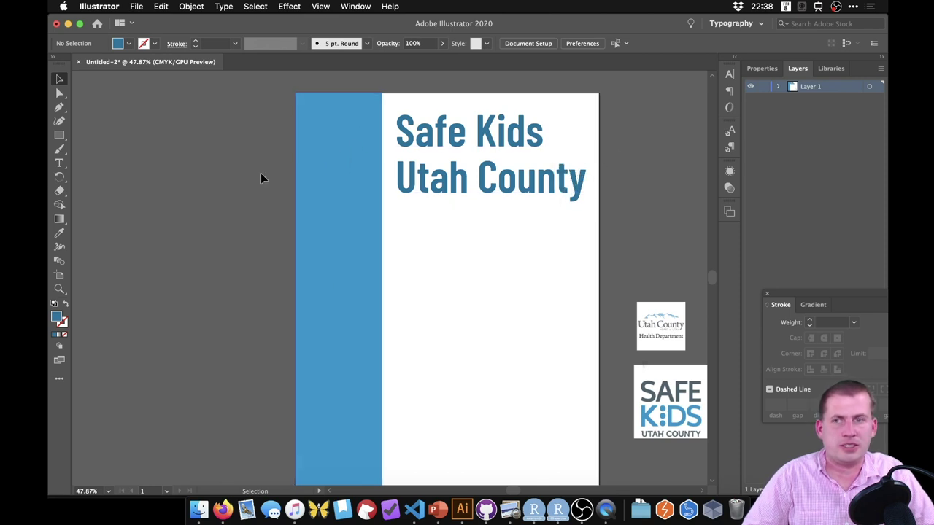
Check the Canva poster in Firefox, return to Illustrator, and start a new point text line below the heading
{"action": "left_click", "coordinate": [223, 509]}
{"action": "left_click", "coordinate": [292, 26]}
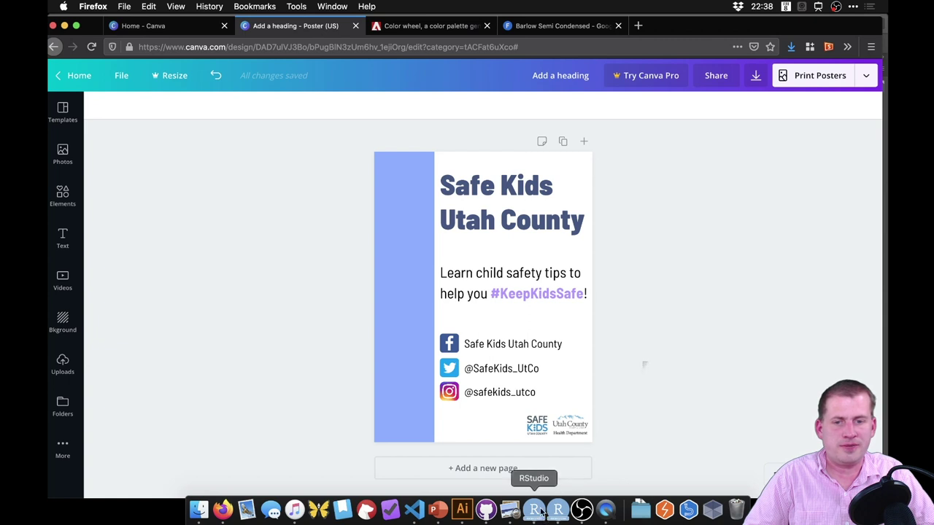
{"action": "left_click", "coordinate": [460, 511]}
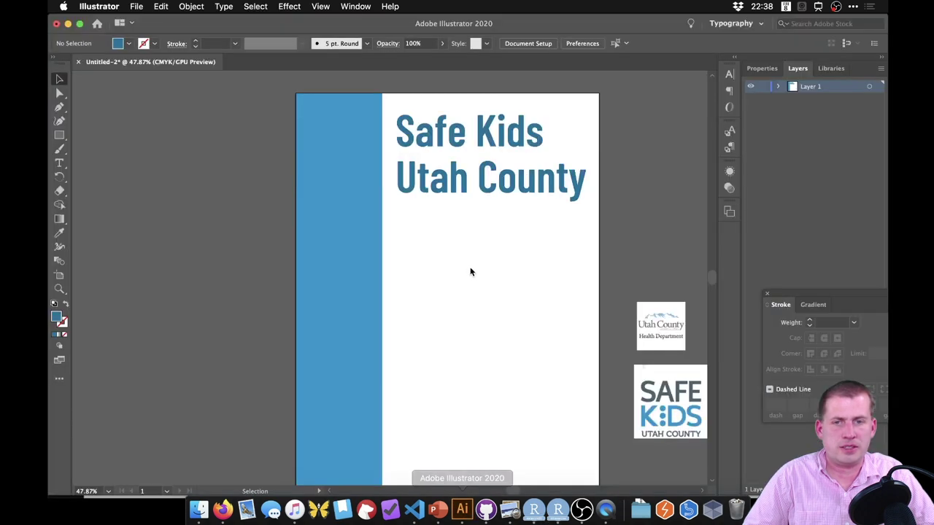
{"action": "left_click", "coordinate": [59, 163]}
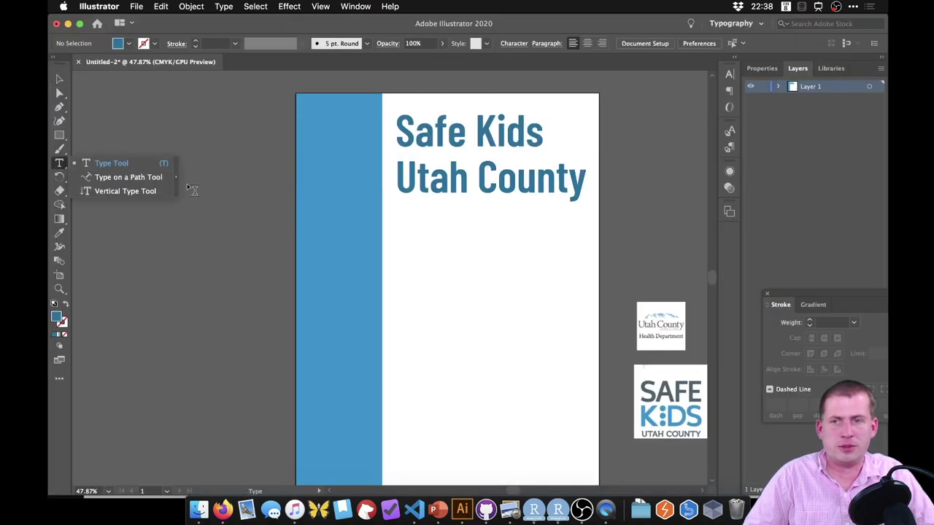
{"action": "left_click", "coordinate": [440, 264]}
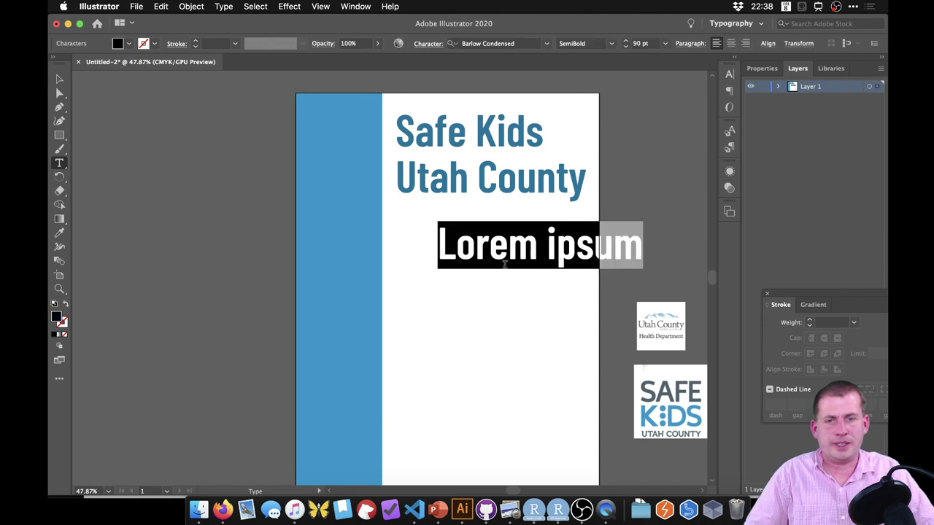